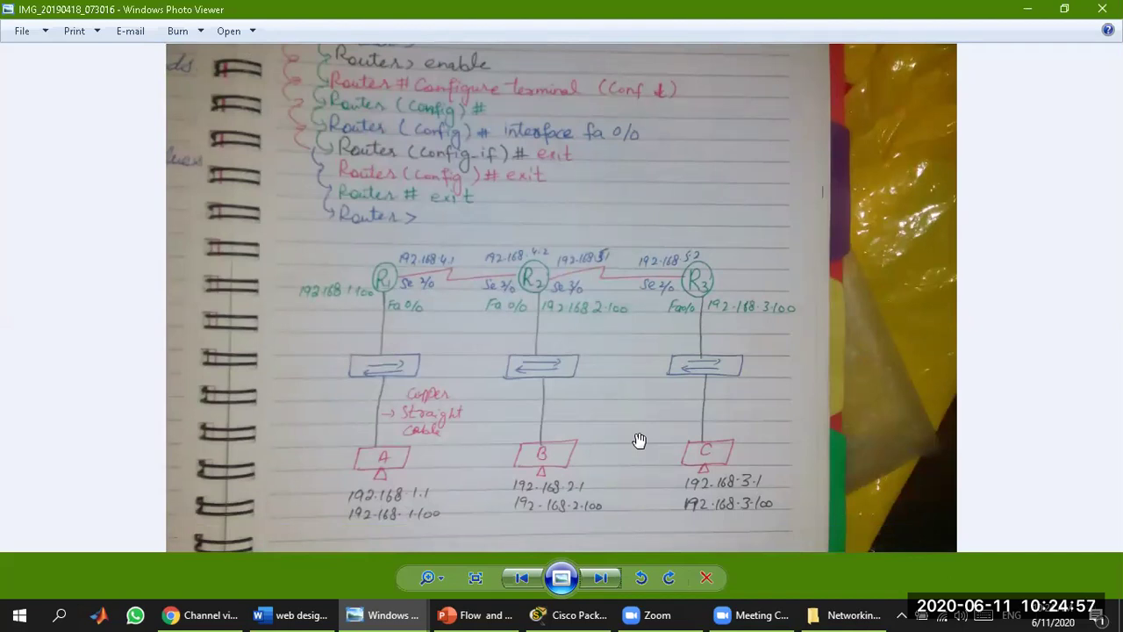
Look over the handwritten three-router topology, switch to Cisco Packet Tracer and list the available end devices
drag(535, 422, 531, 341)
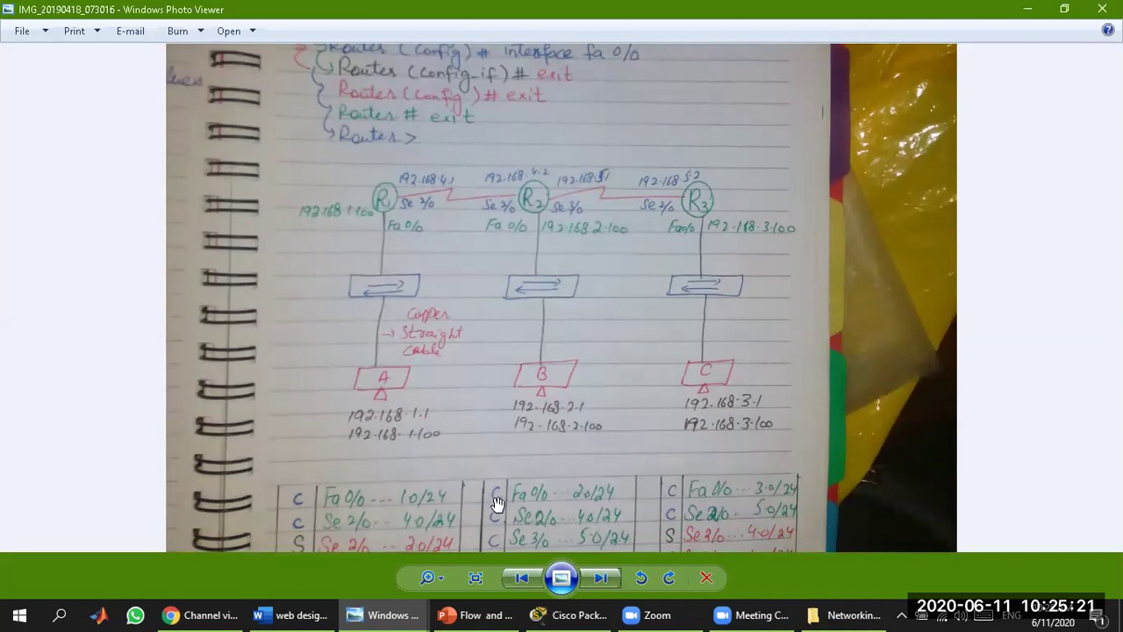
click(569, 619)
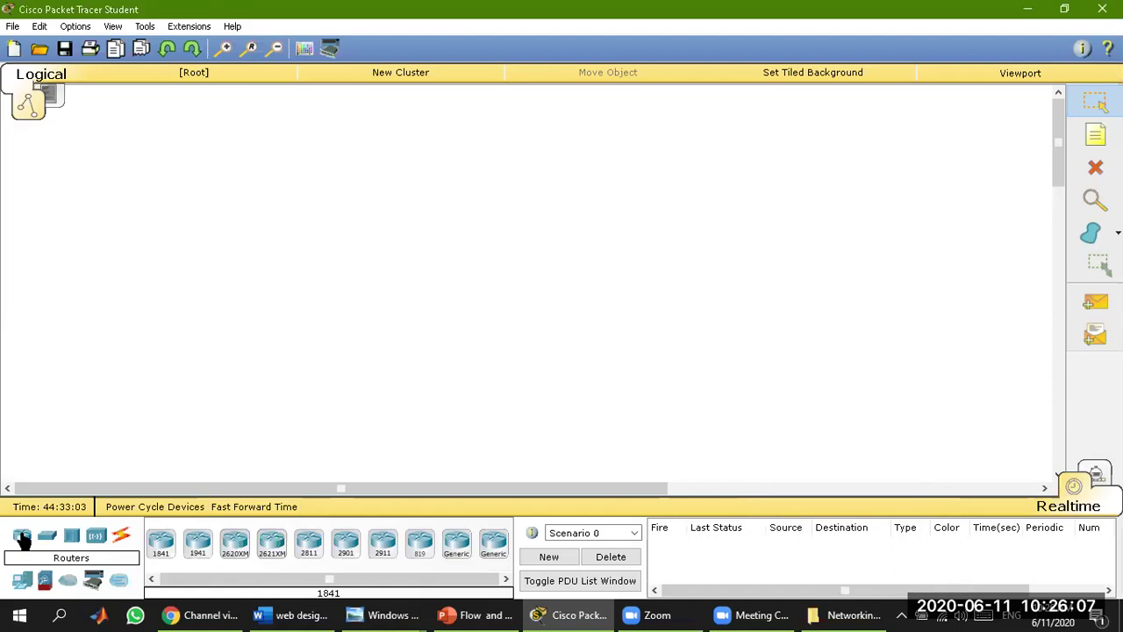
click(24, 584)
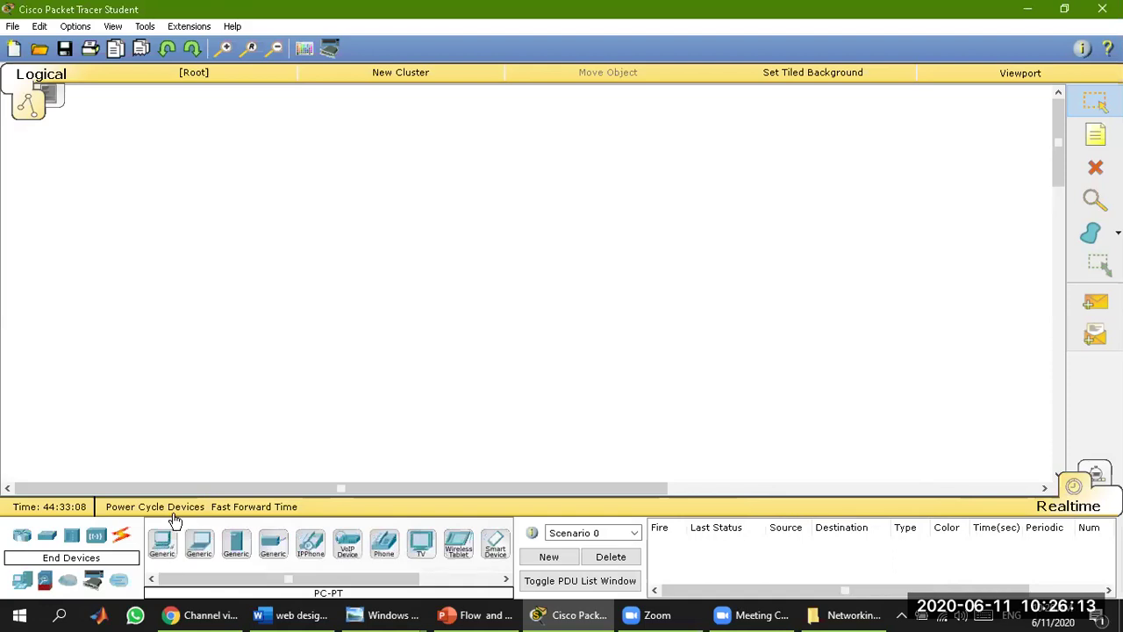
click(163, 546)
click(508, 373)
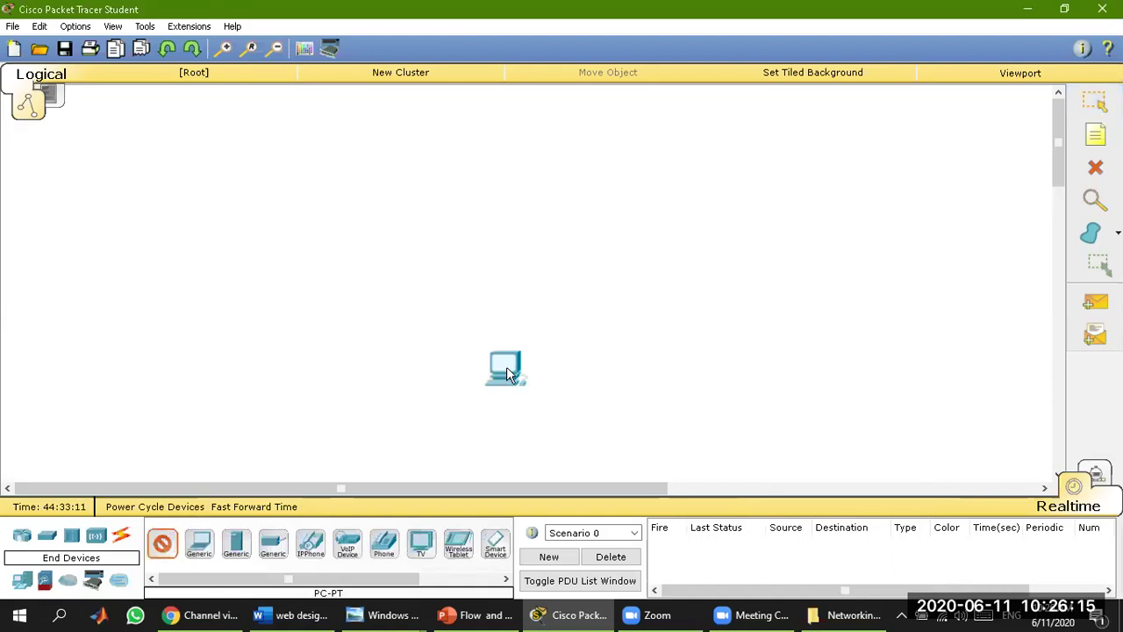
drag(507, 373, 494, 371)
key(Delete)
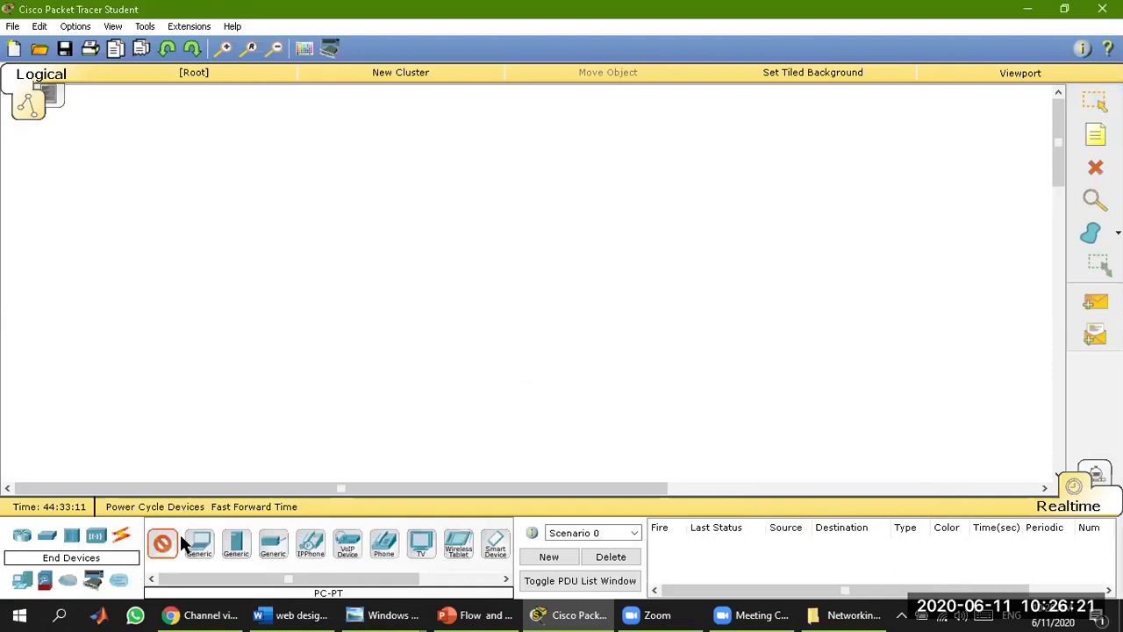
click(357, 305)
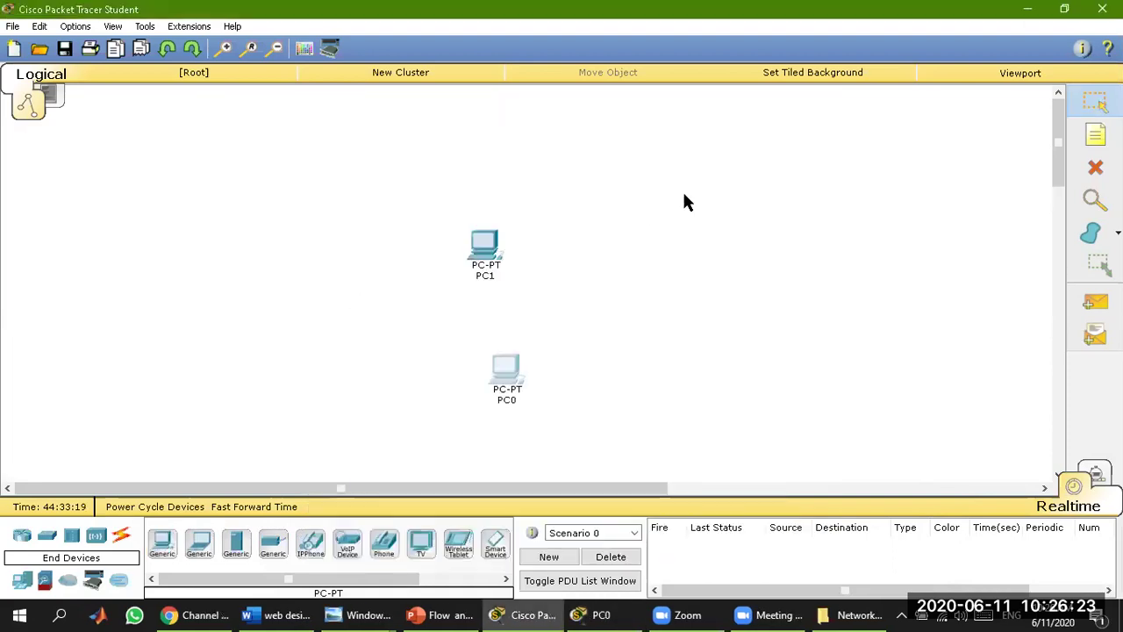
click(488, 252)
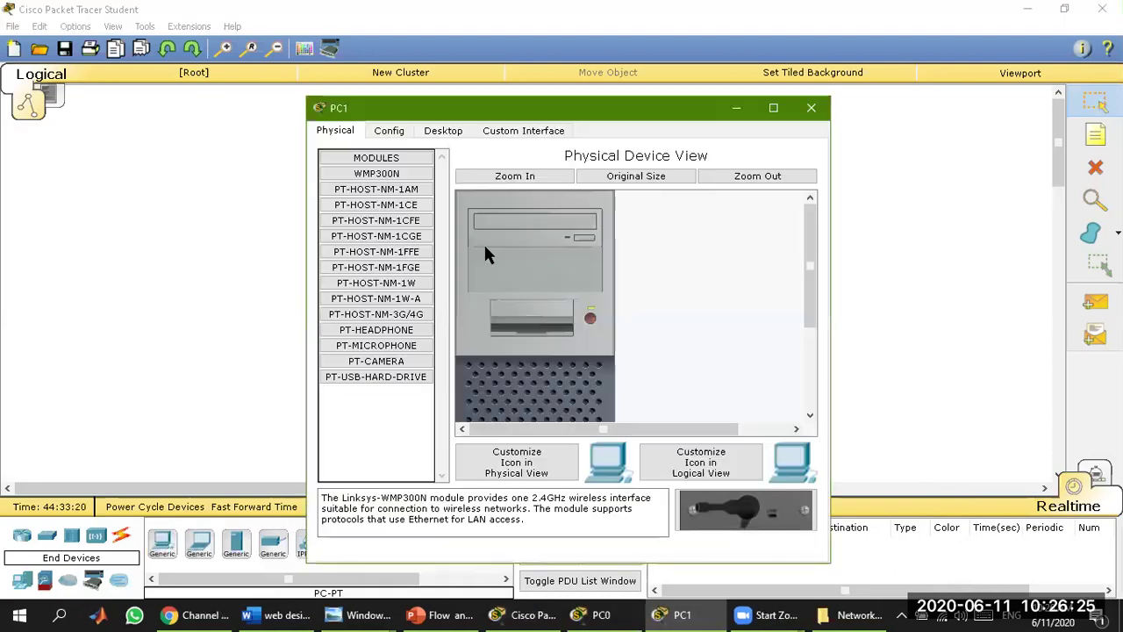
click(810, 109)
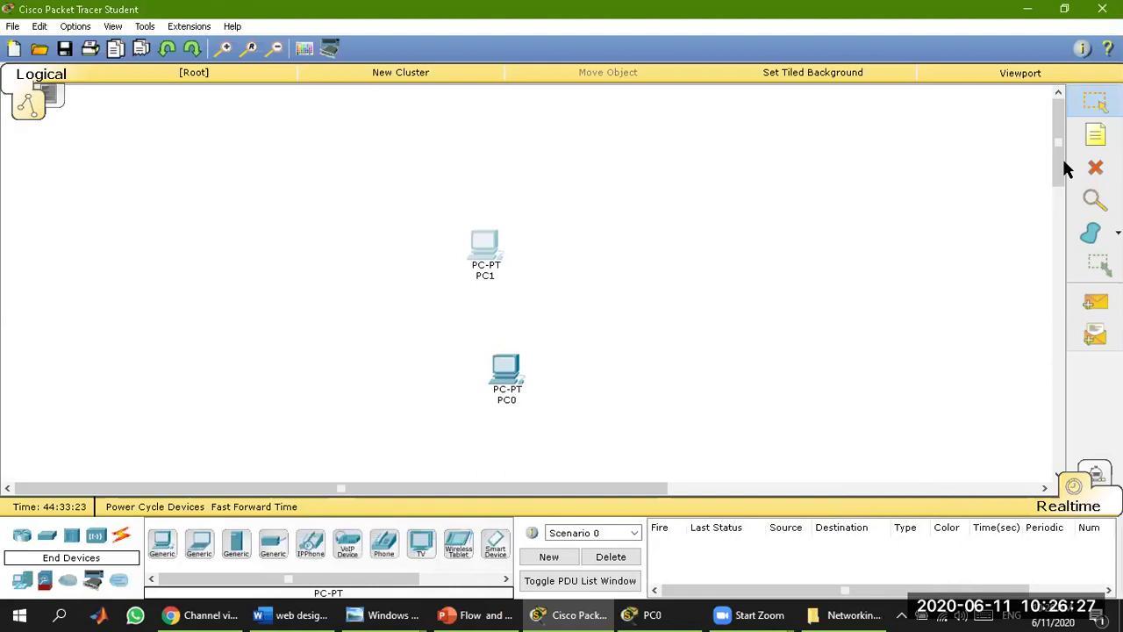
click(1095, 167)
click(485, 245)
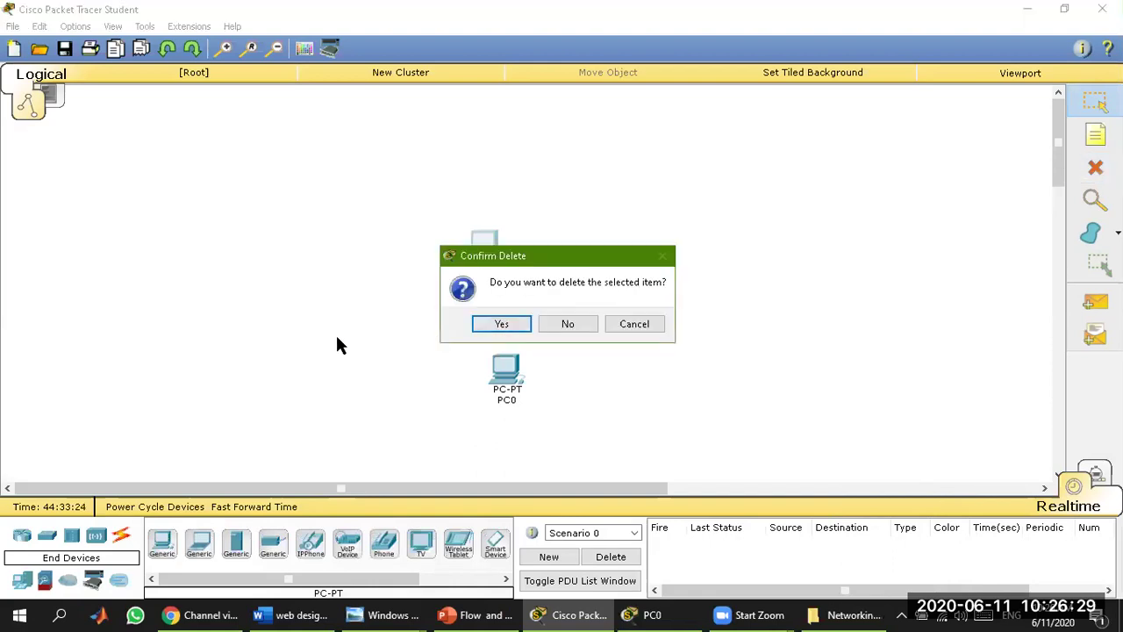
click(504, 316)
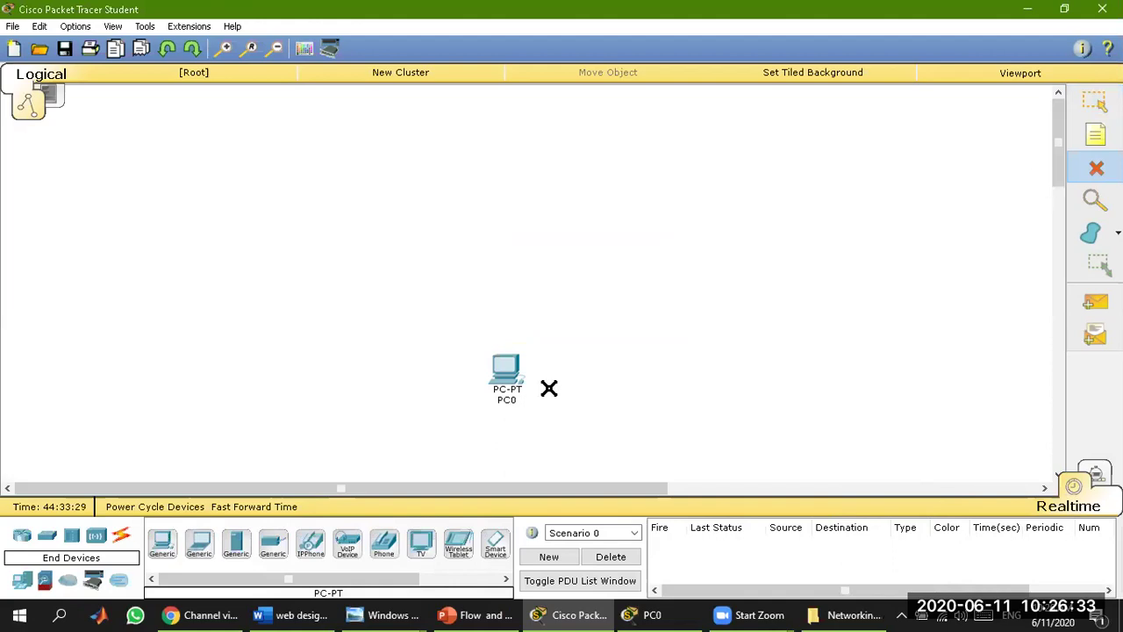
click(506, 360)
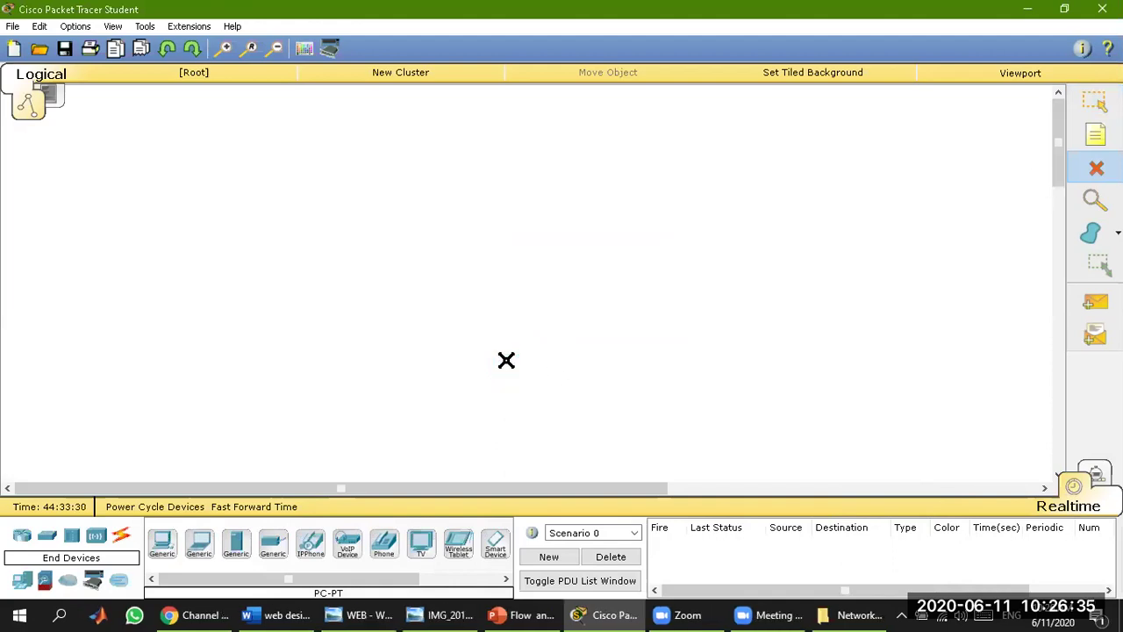
key(Escape)
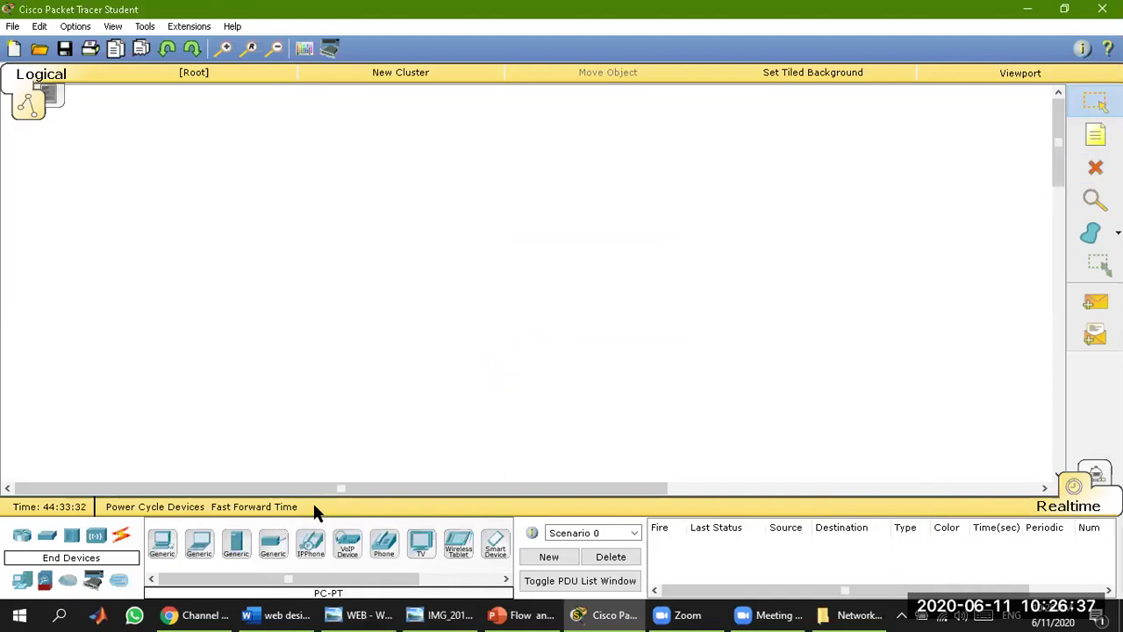
Place one generic PC near the lower middle of the empty logical workspace
click(161, 545)
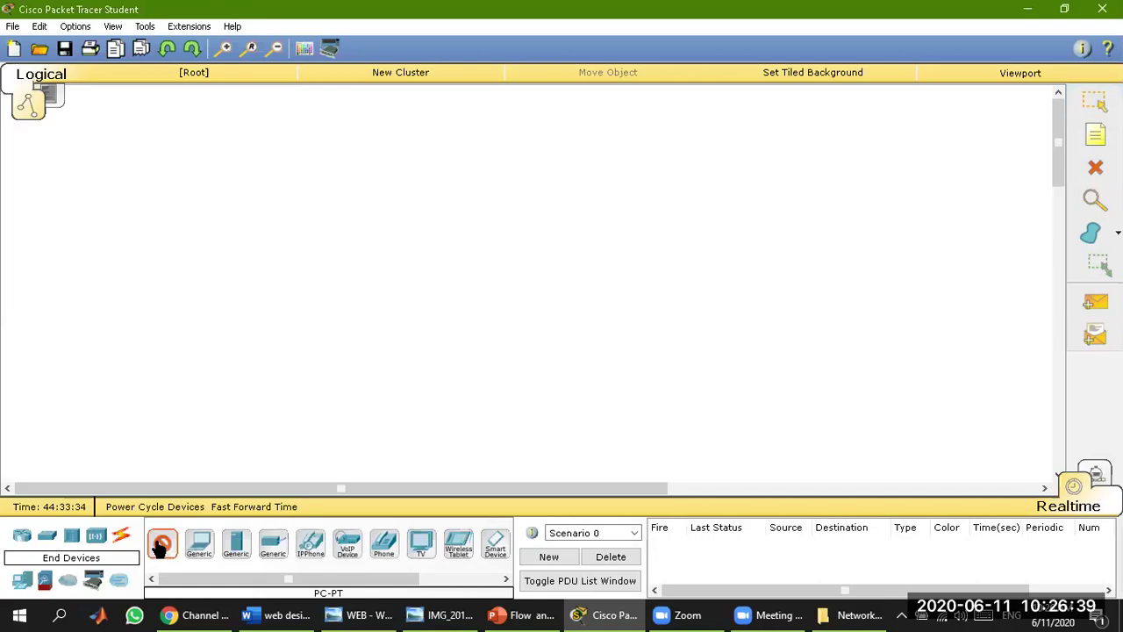
click(589, 394)
drag(590, 397, 492, 402)
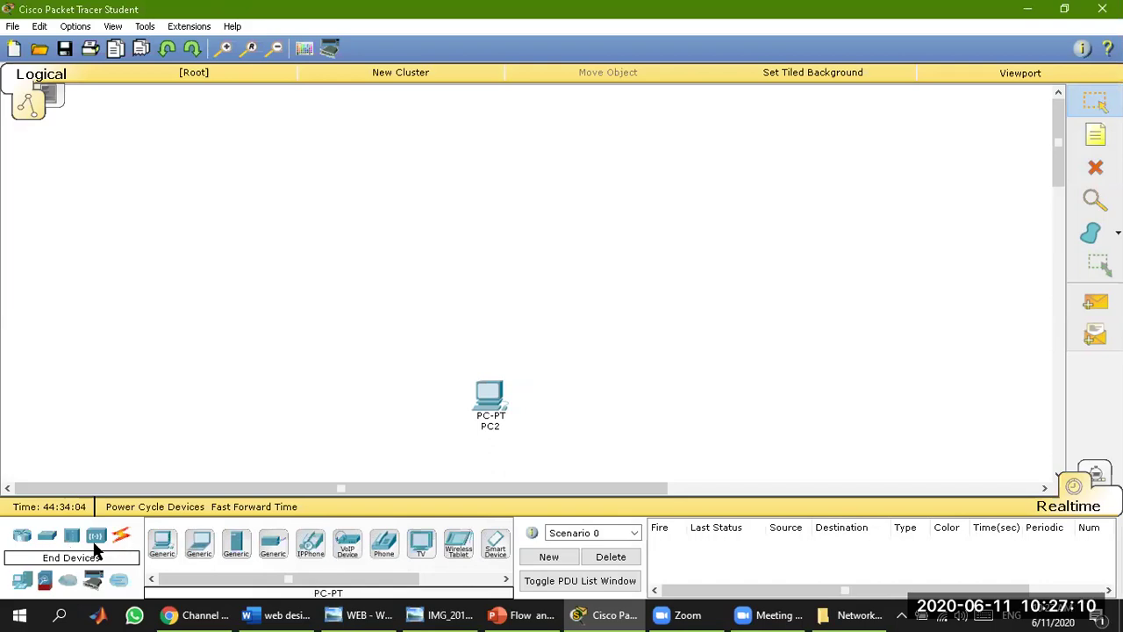
Place a 2811 router directly above the PC and leave its device window closed
click(23, 541)
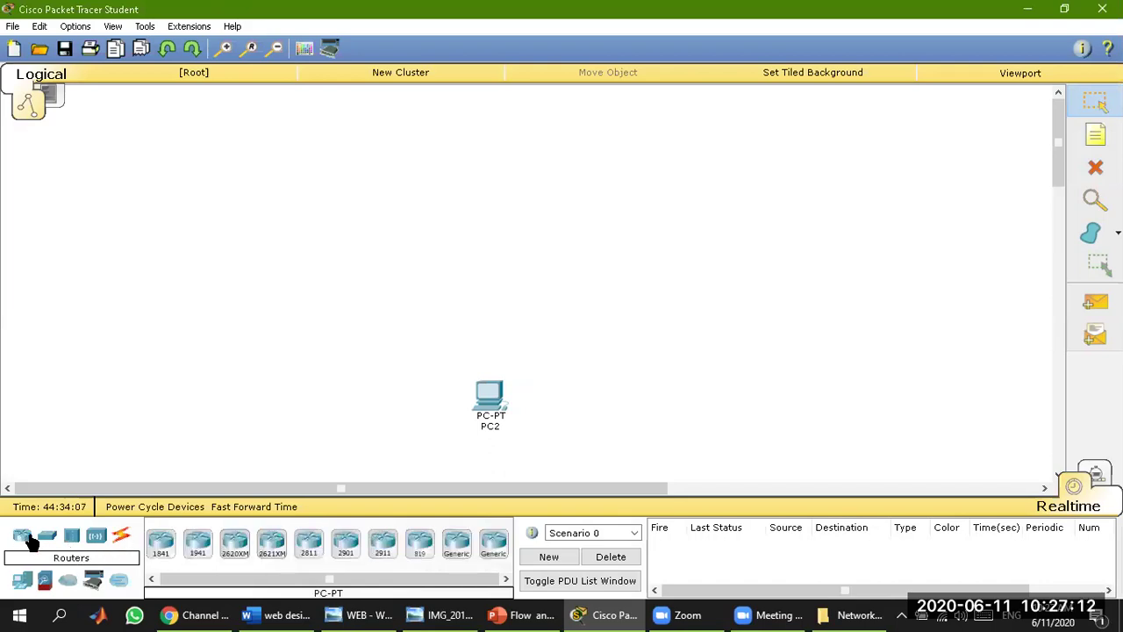
click(309, 544)
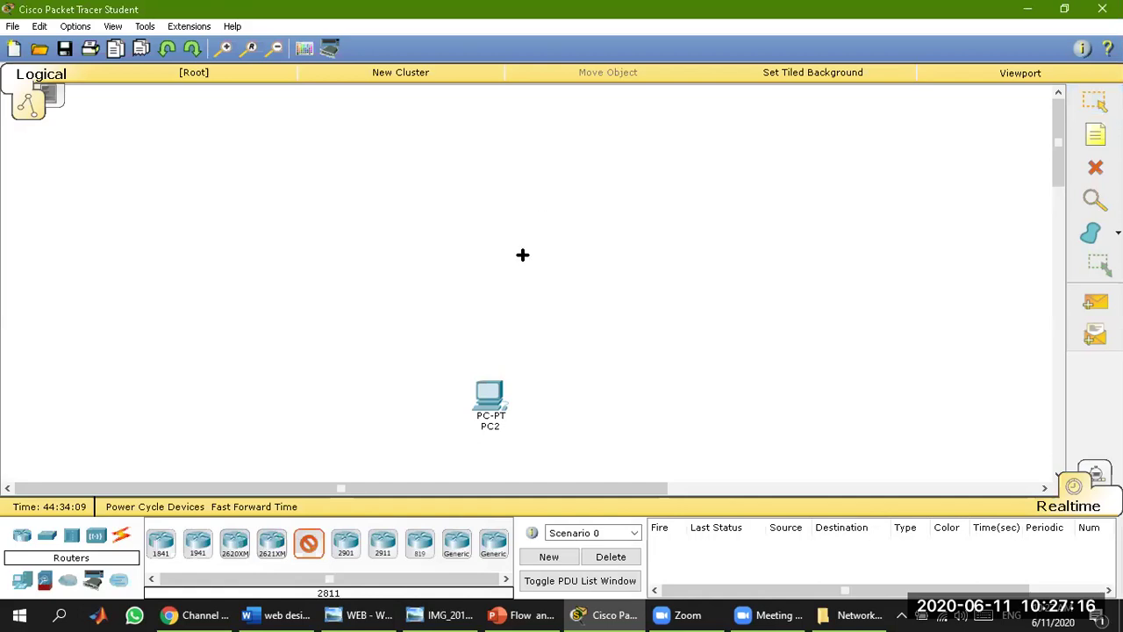
click(487, 207)
click(487, 207)
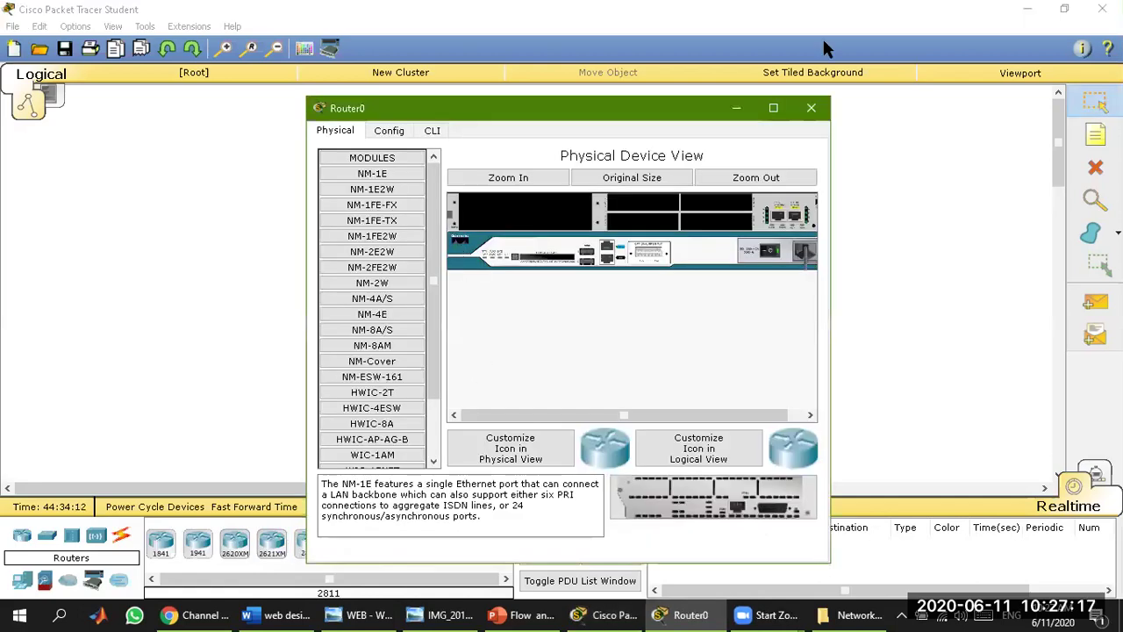
click(800, 109)
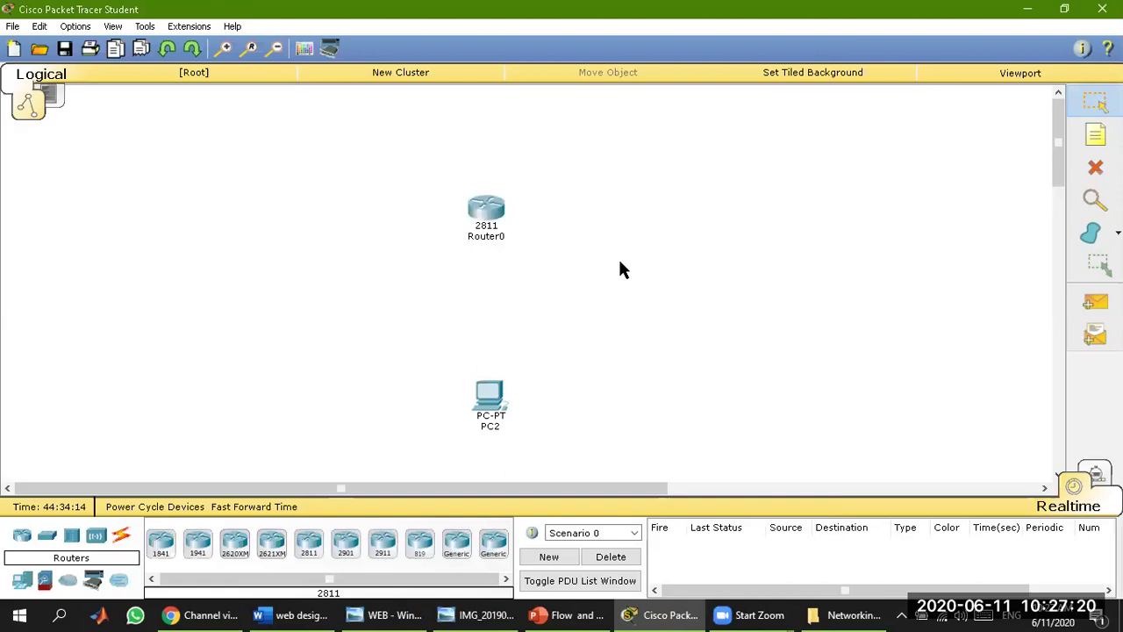
Connect the PC's FastEthernet0 to the router's FastEthernet0/0 with a Copper Cross-Over cable and align the PC under the router
click(122, 538)
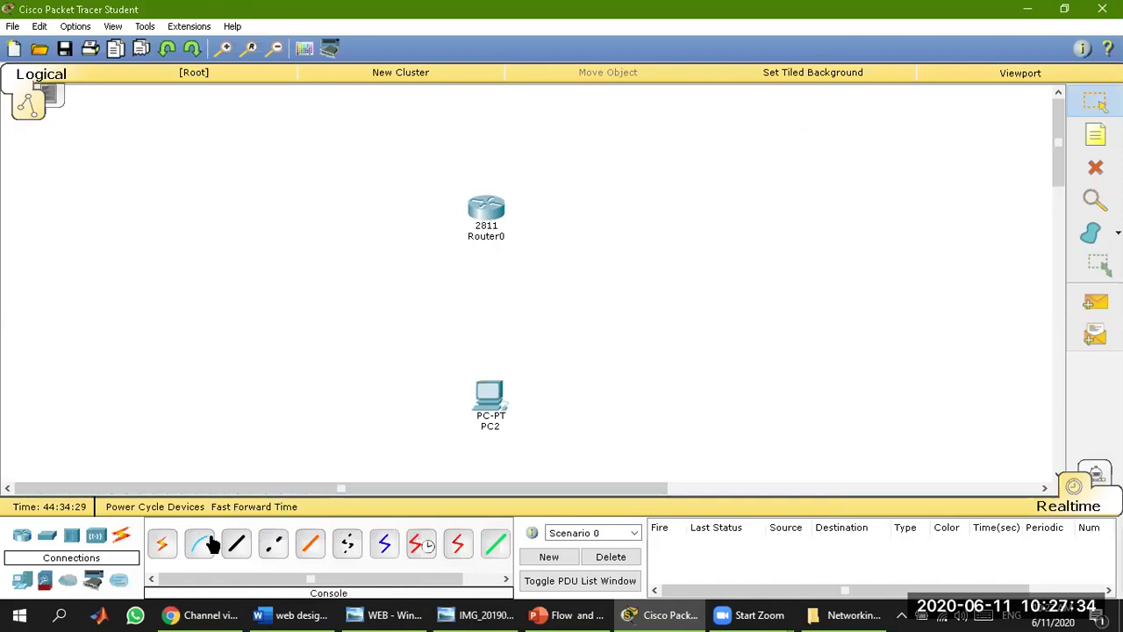
click(274, 554)
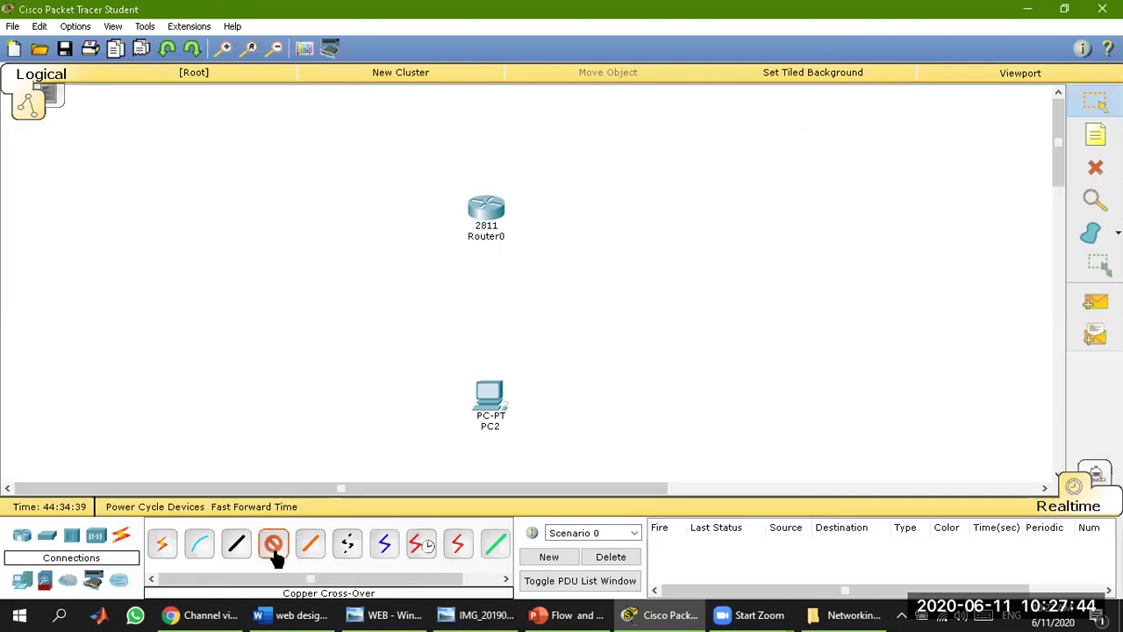
click(492, 389)
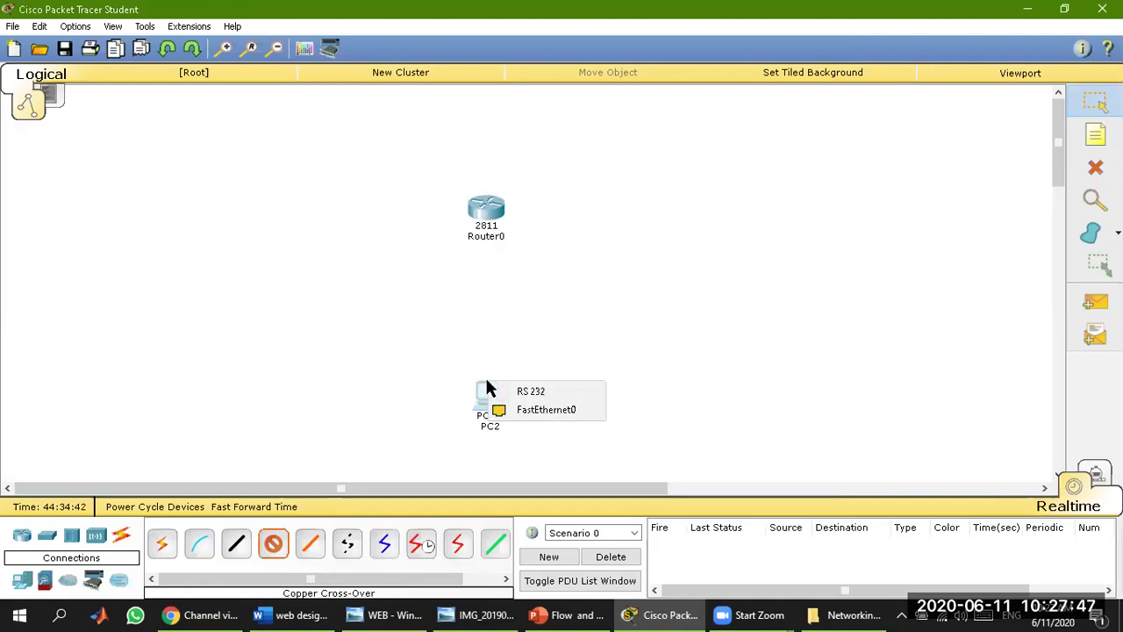
click(543, 414)
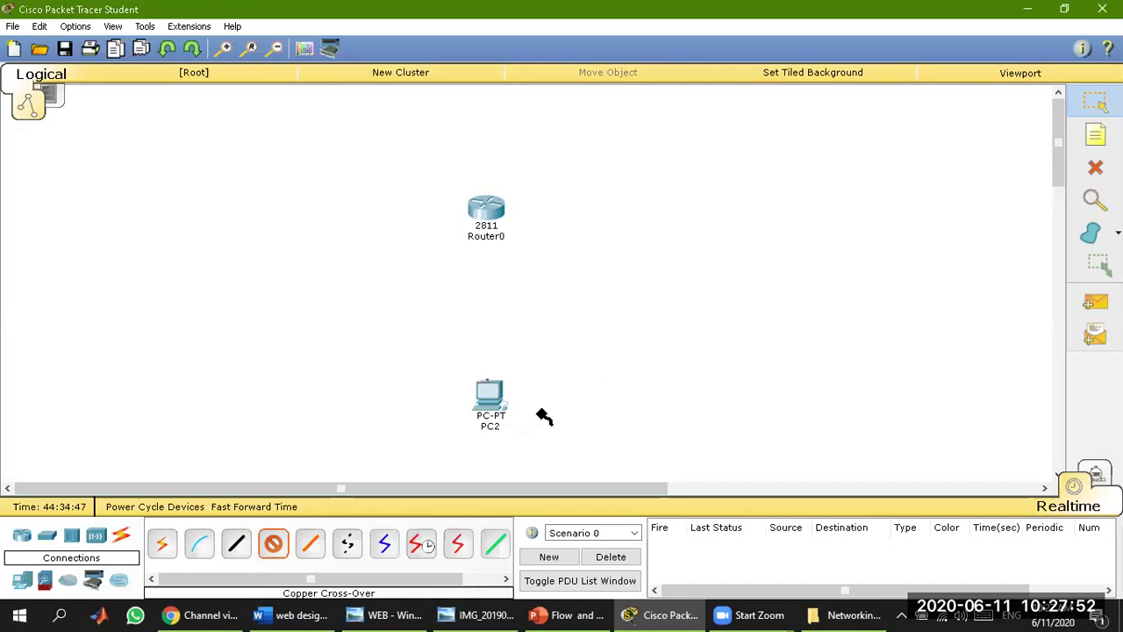
click(486, 214)
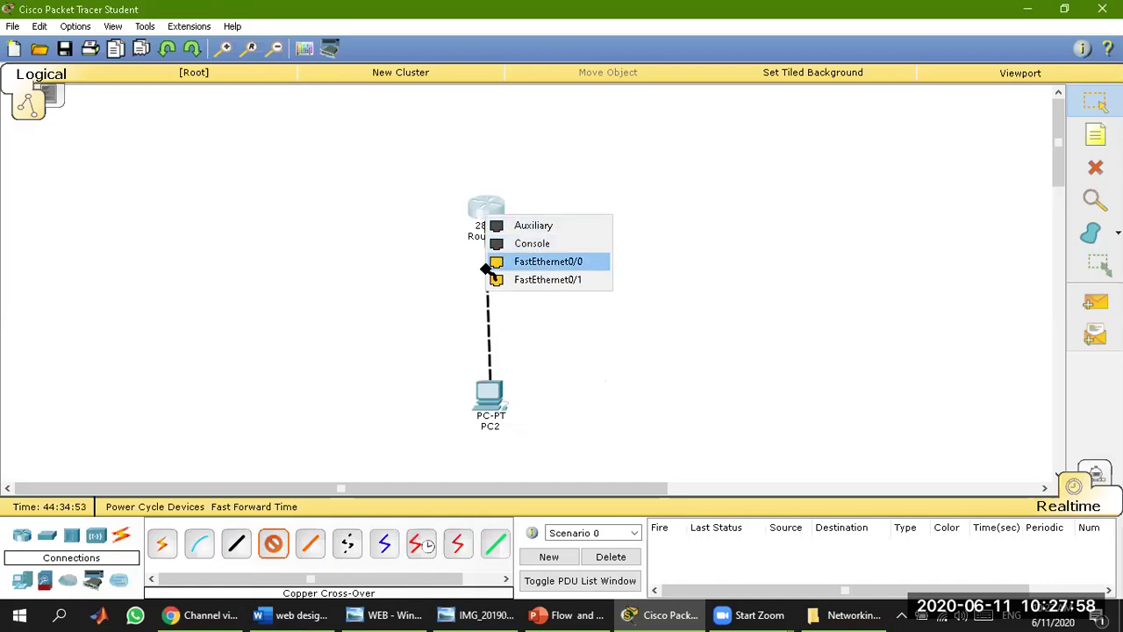
click(550, 263)
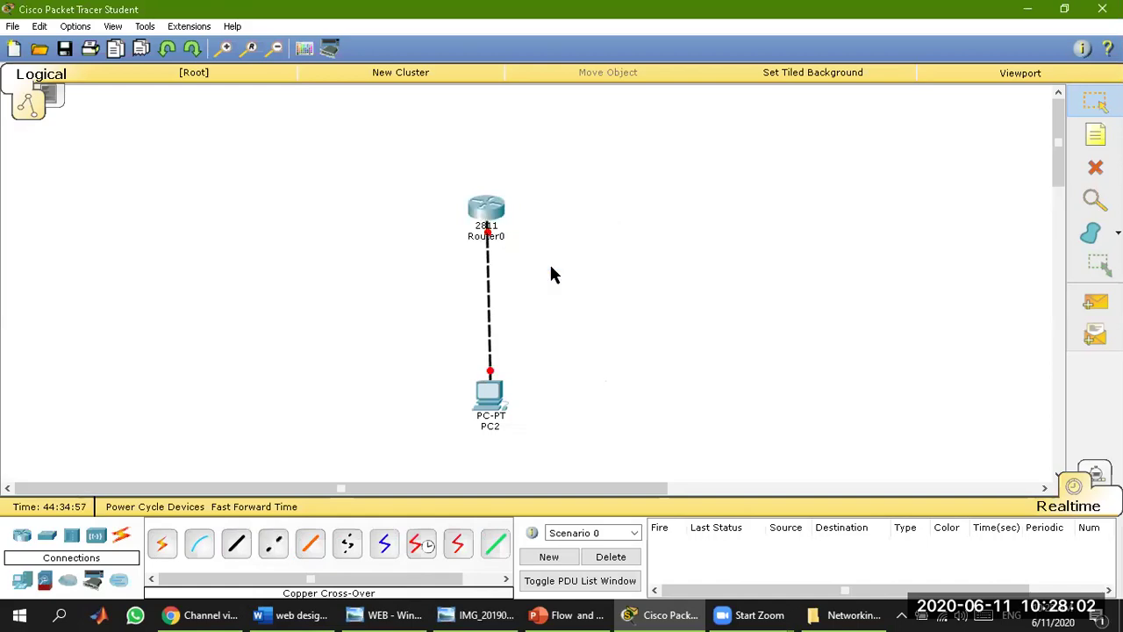
drag(489, 392, 483, 386)
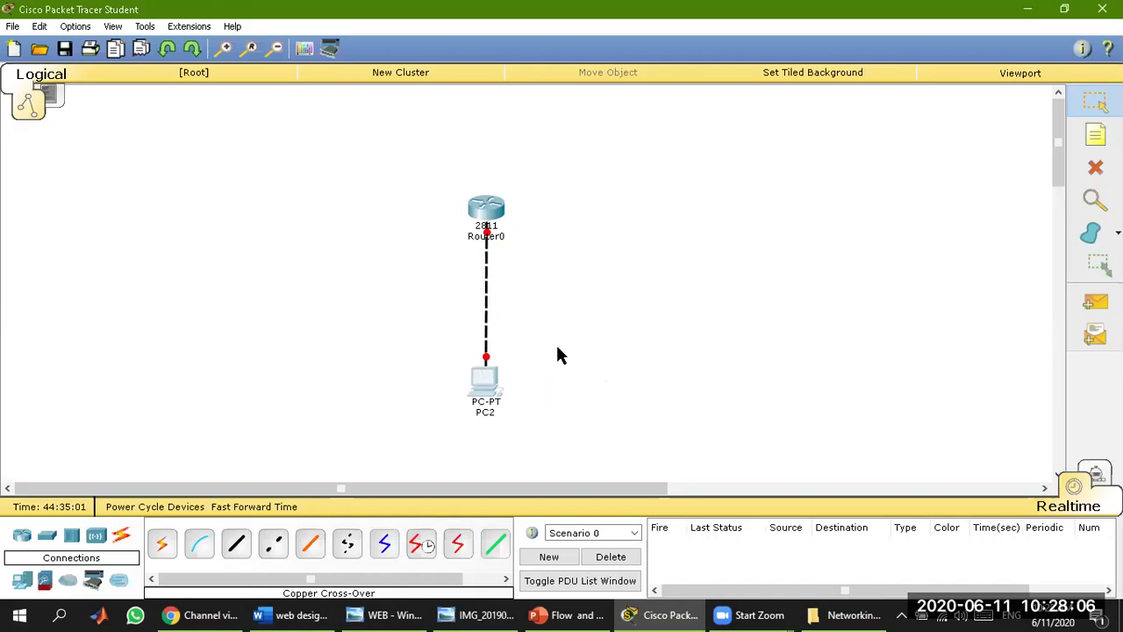
Open the PC's IP configuration and switch its IPv4 addressing to Static
click(485, 380)
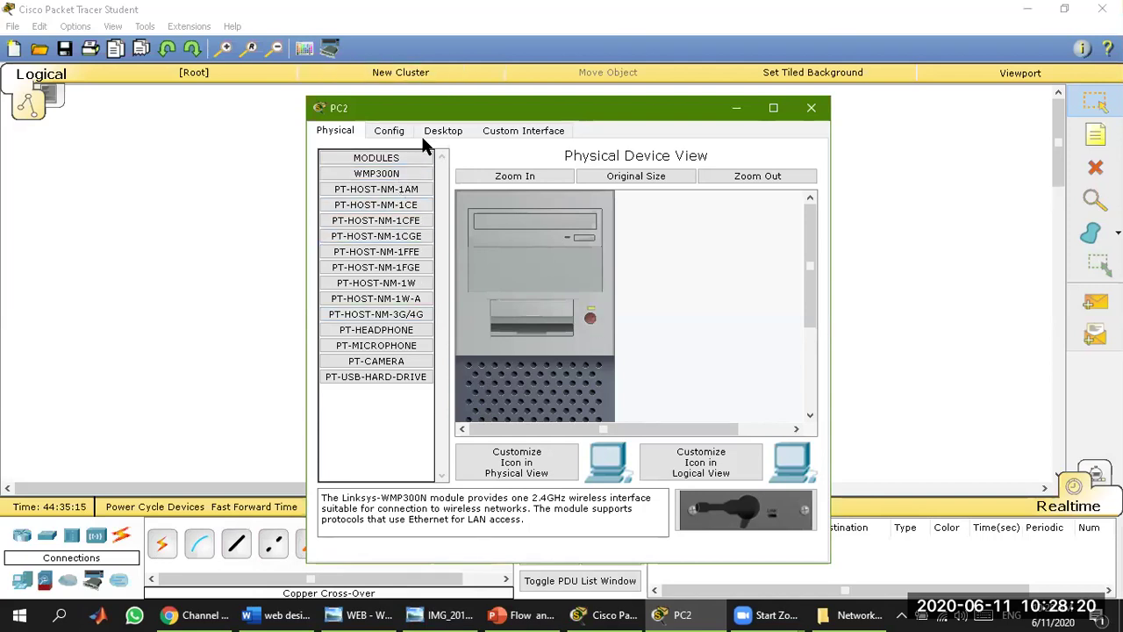
click(387, 130)
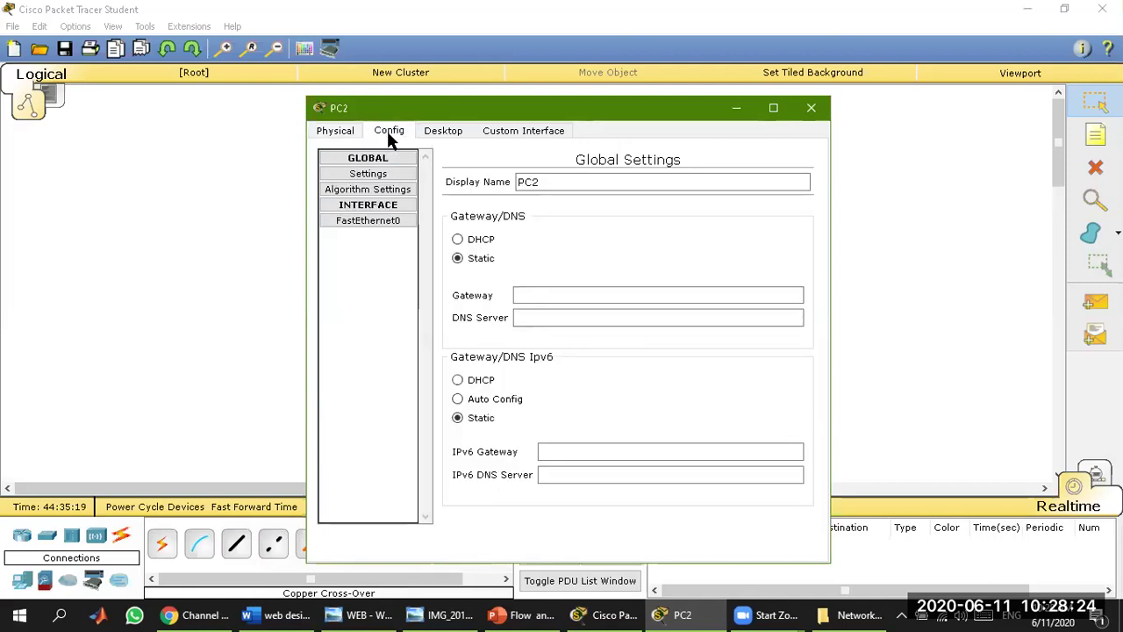
click(430, 137)
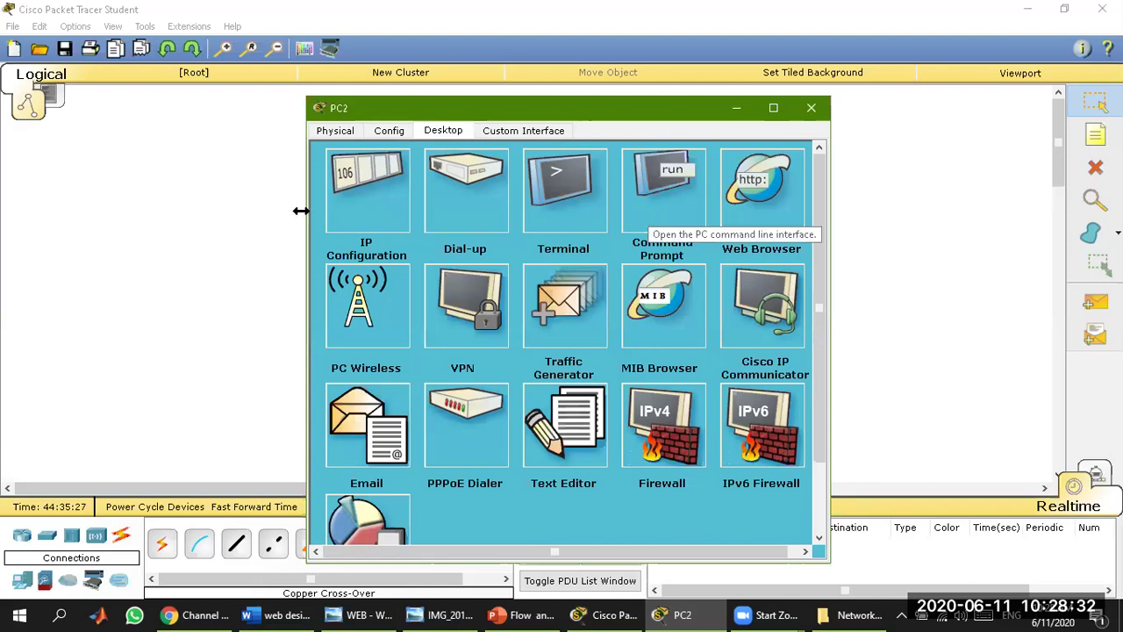
click(357, 216)
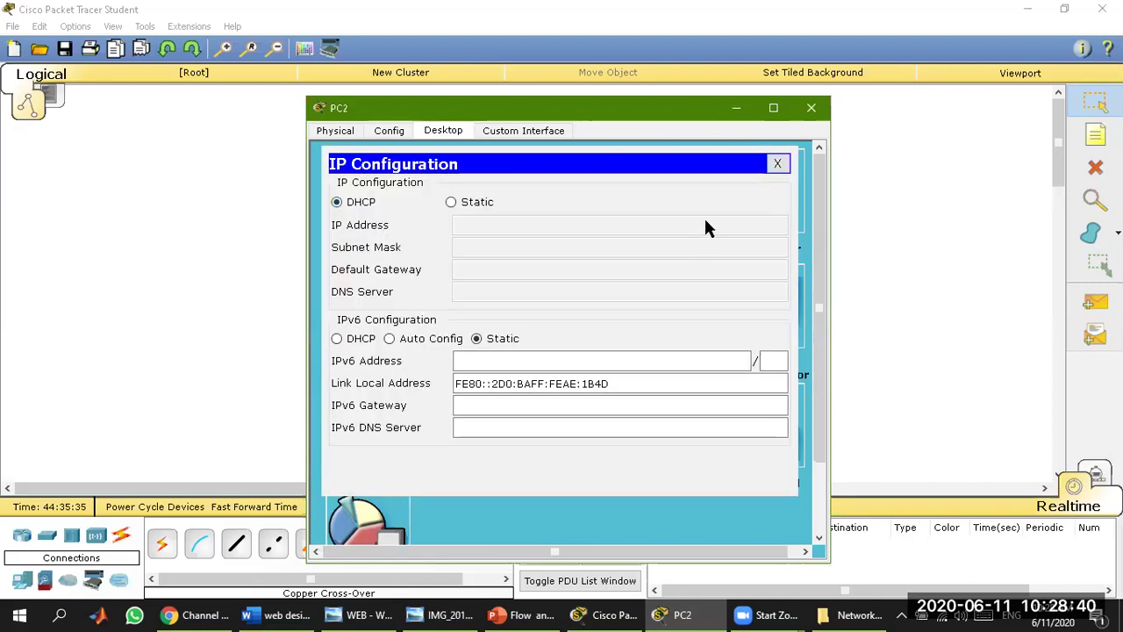
click(451, 202)
click(484, 222)
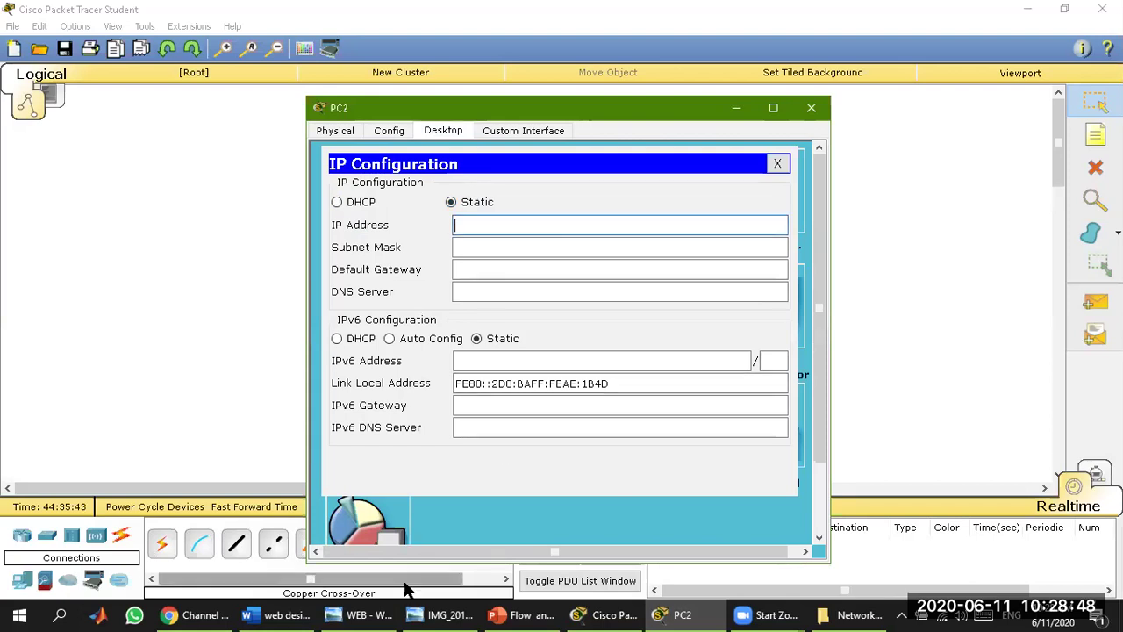
Consult the handwritten address plan, place the PC's window beside it and set the PC's IP address to 192.168.1.1
click(448, 616)
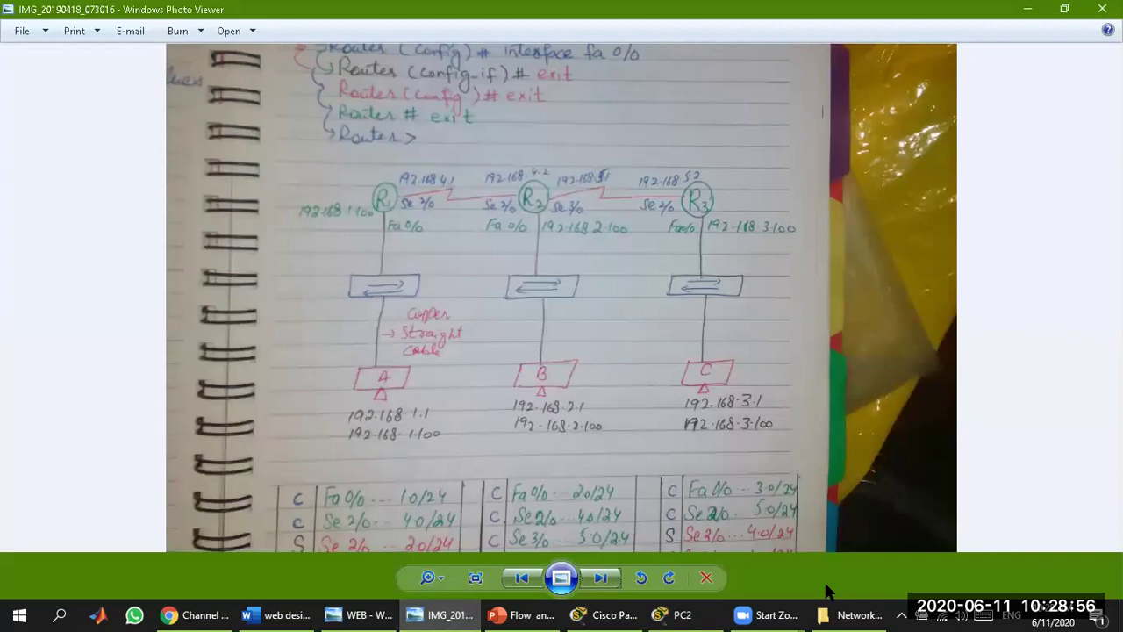
click(672, 615)
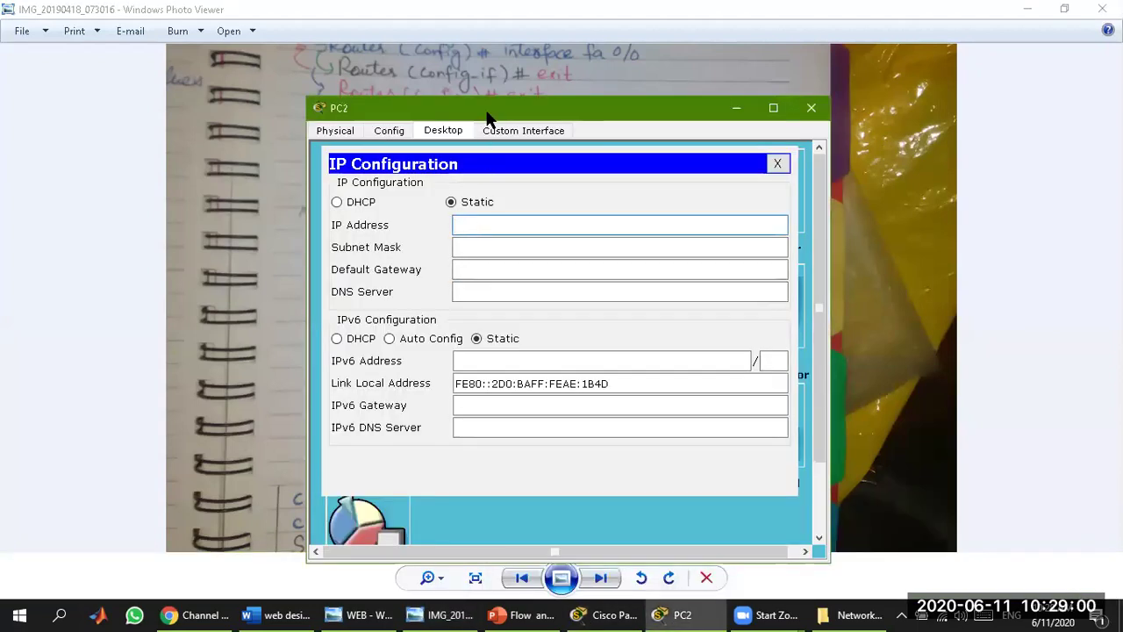
drag(491, 119, 827, 151)
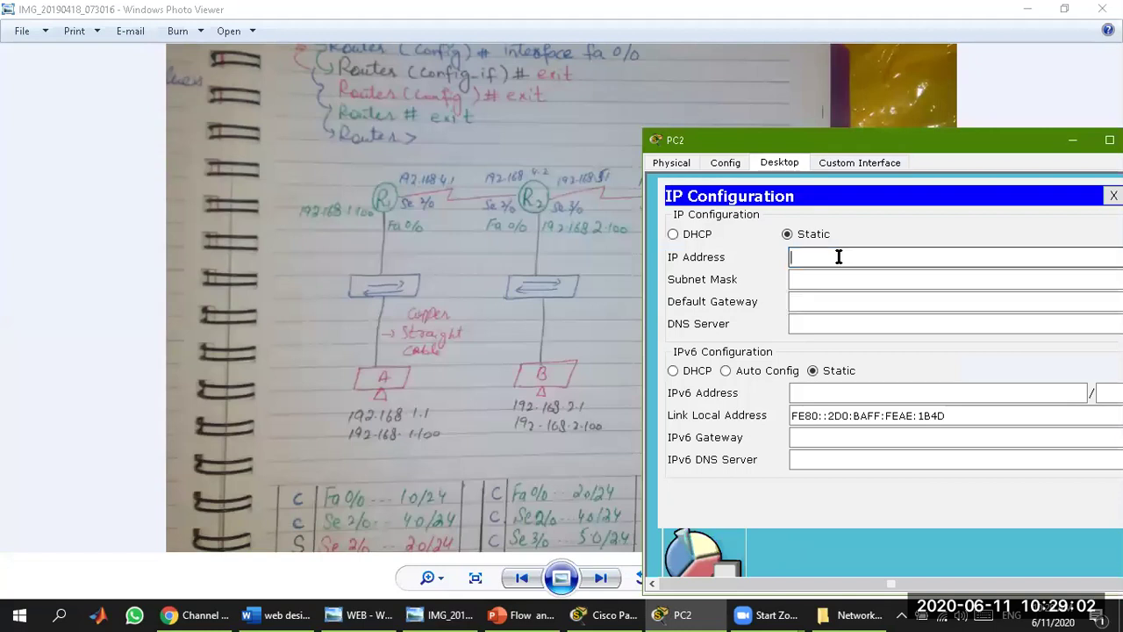
text(192.168.1.1)
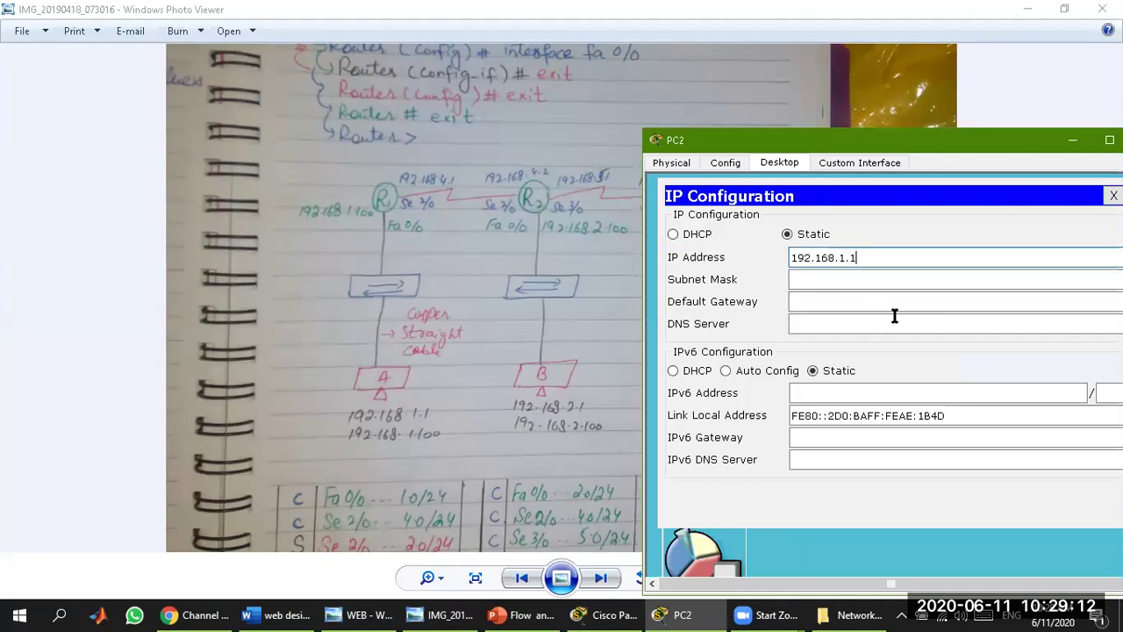
Set the PC's subnet mask to 255.255.255.0 and its default gateway to 192.168.1.100
click(815, 287)
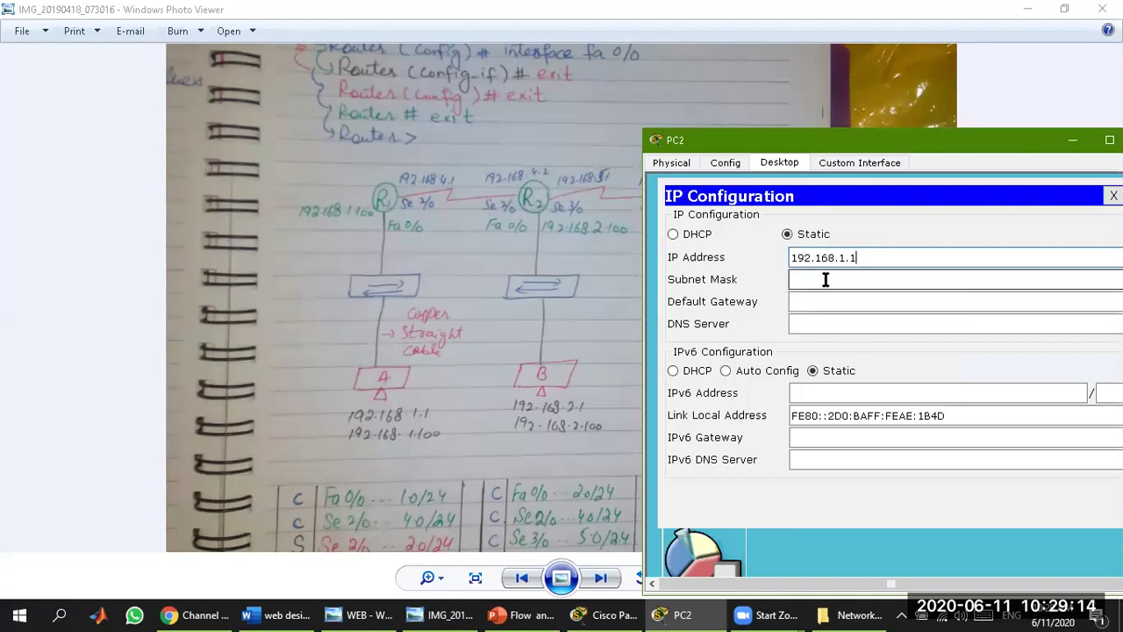
click(825, 279)
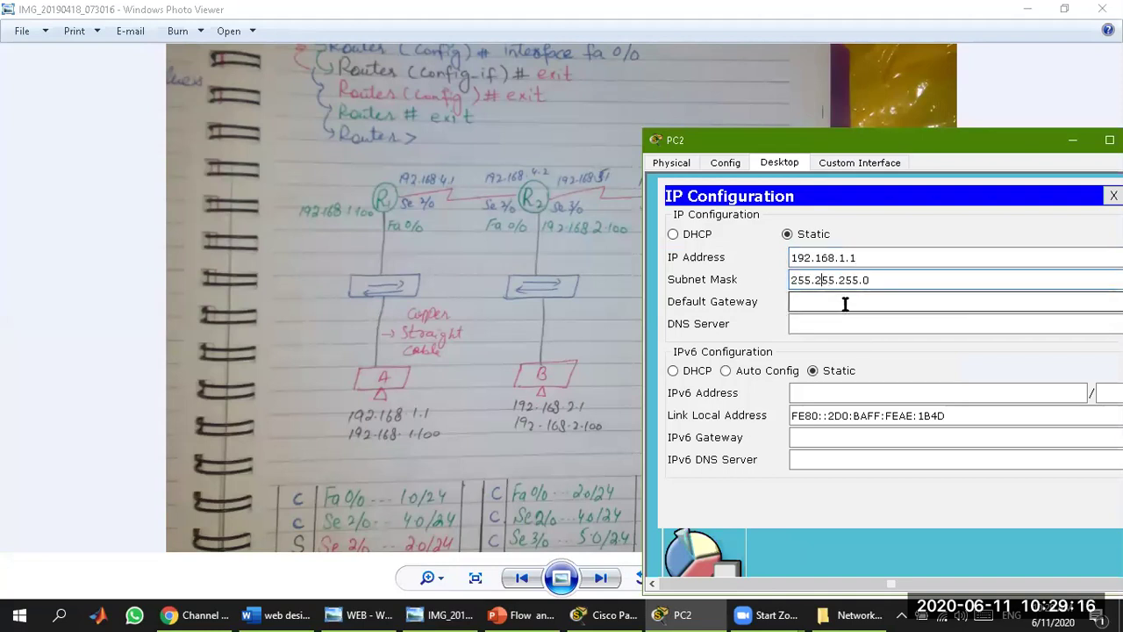
click(845, 303)
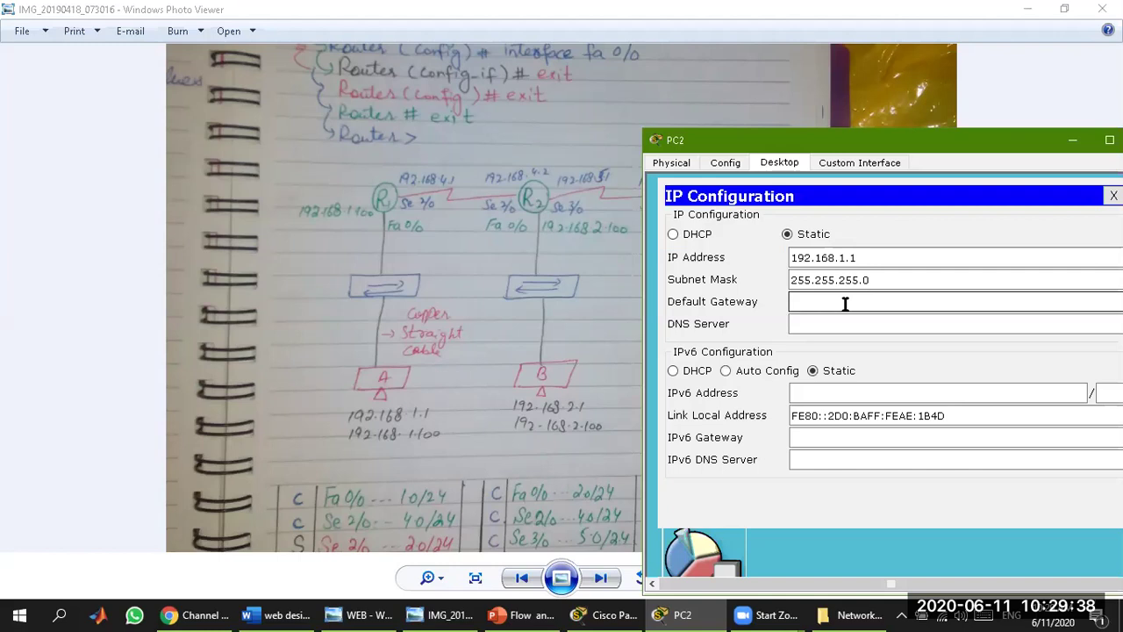
text(92.168.1.100)
drag(869, 303, 855, 302)
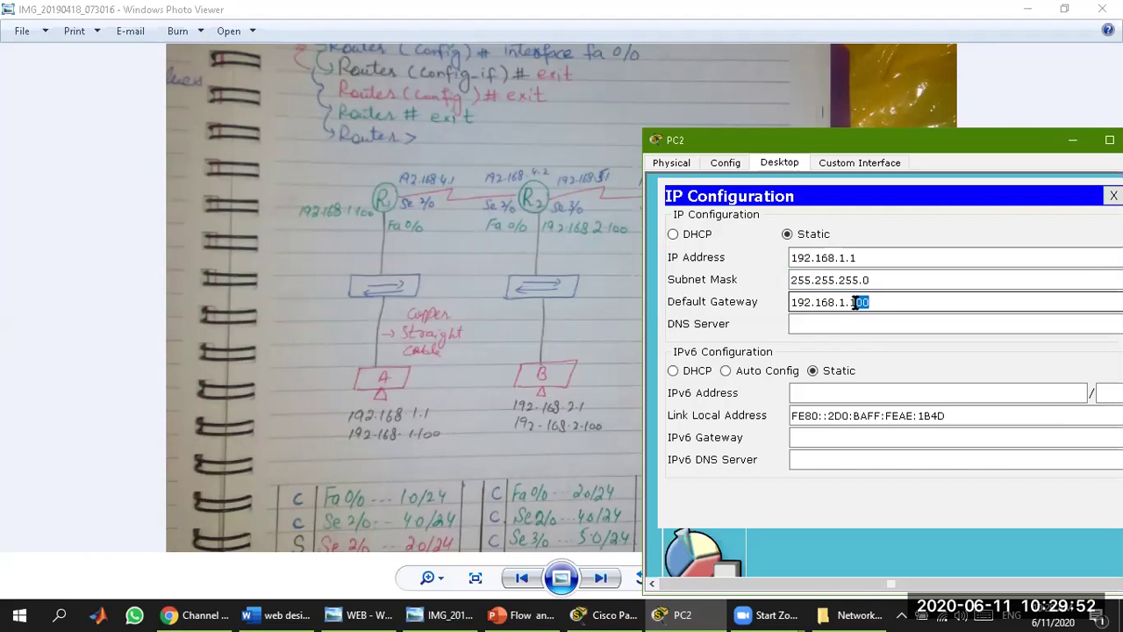
drag(644, 158, 381, 174)
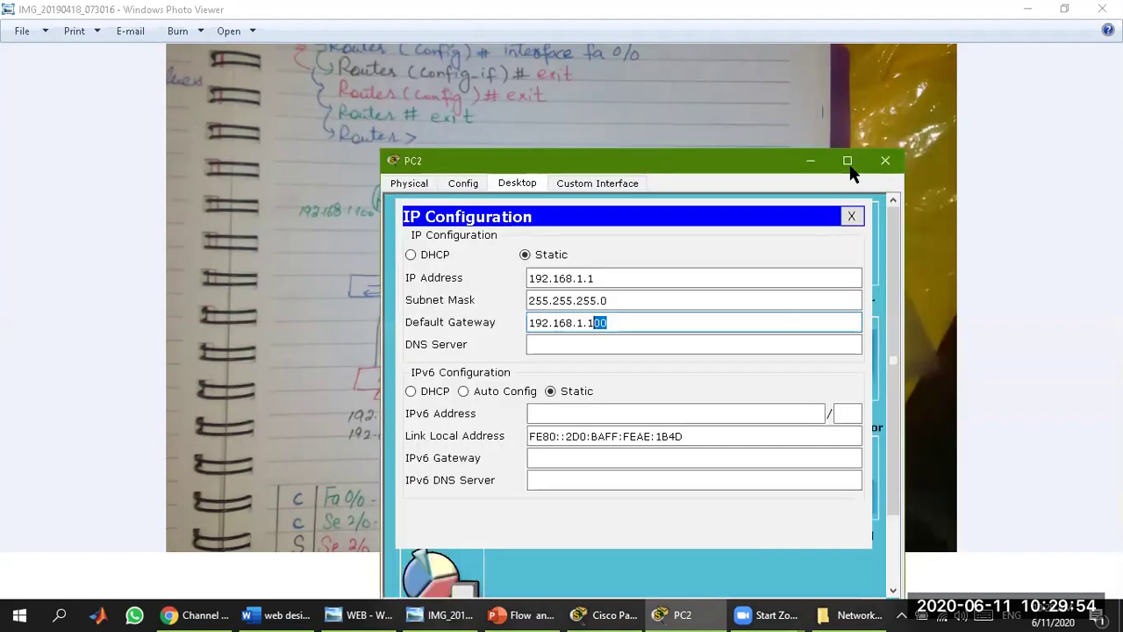
Return to the Packet Tracer workspace, open the 2811 router's device window and try to access its global configuration settings
click(614, 615)
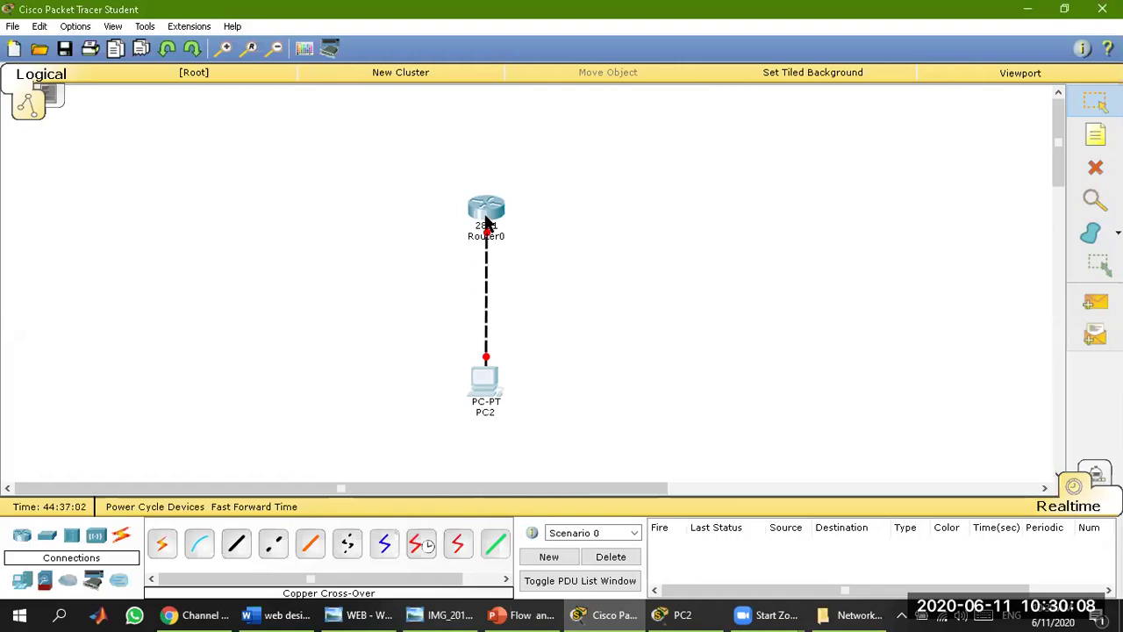
mouse_move(483, 215)
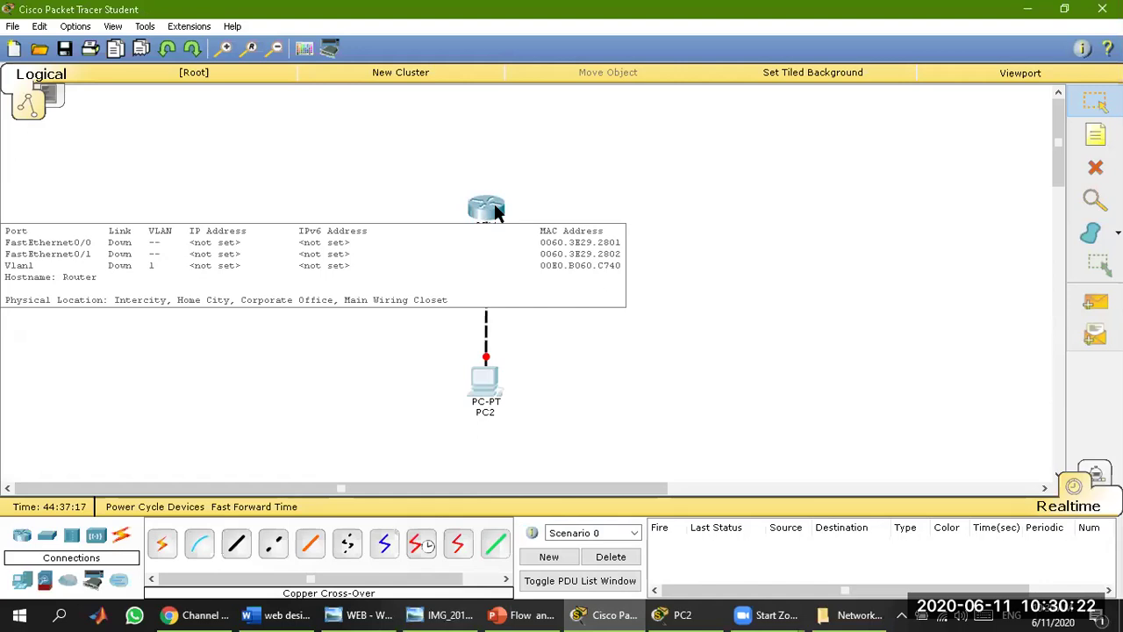
click(487, 210)
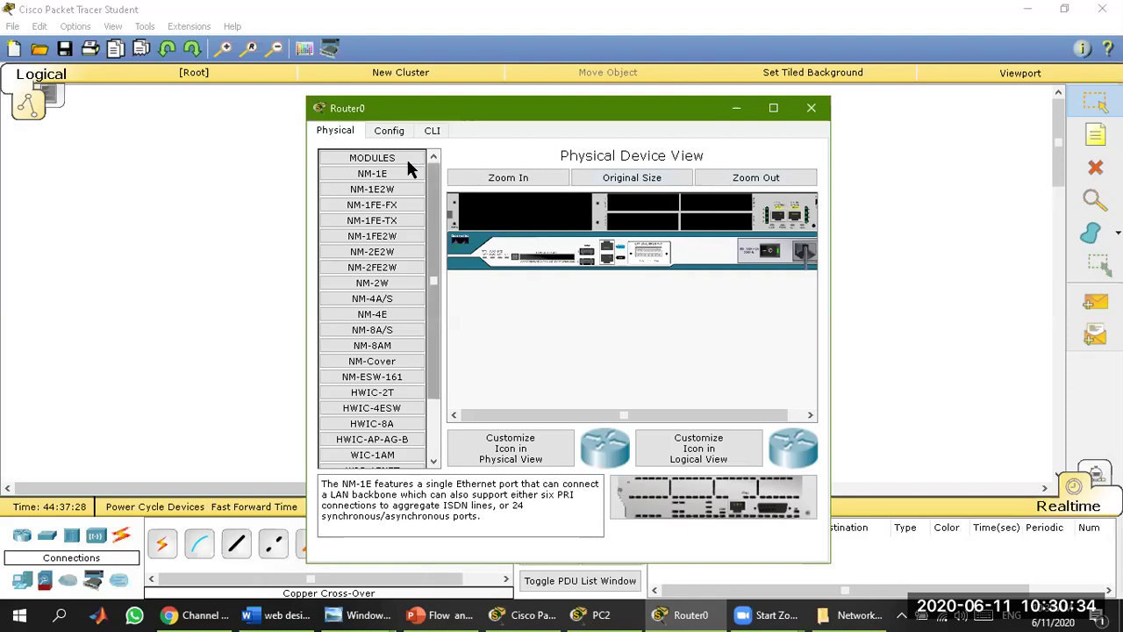
click(388, 131)
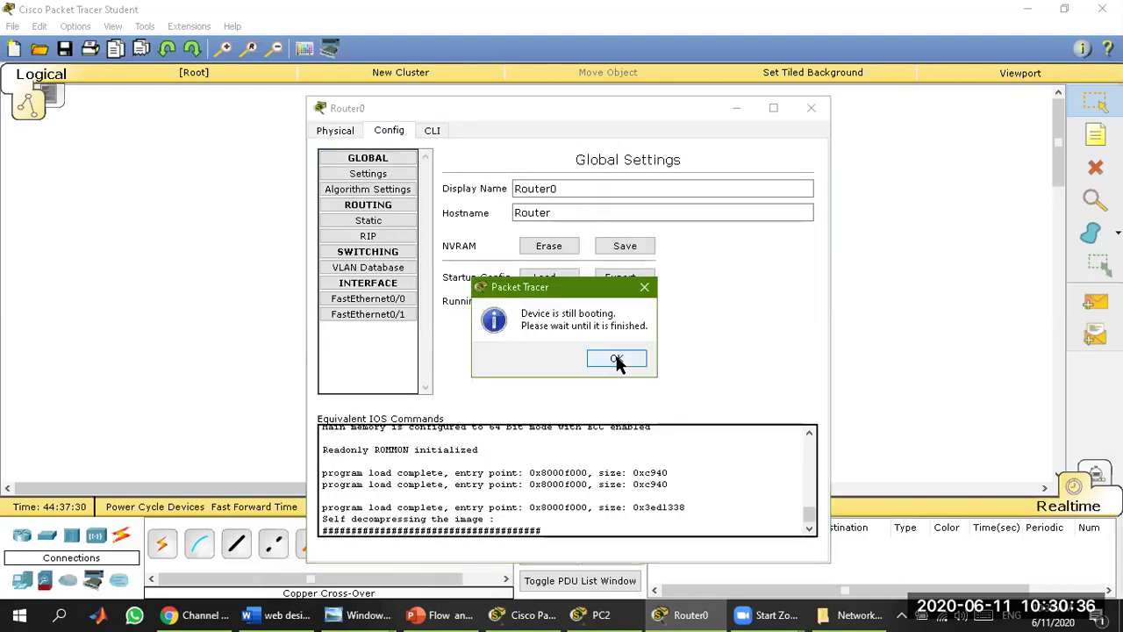
click(645, 290)
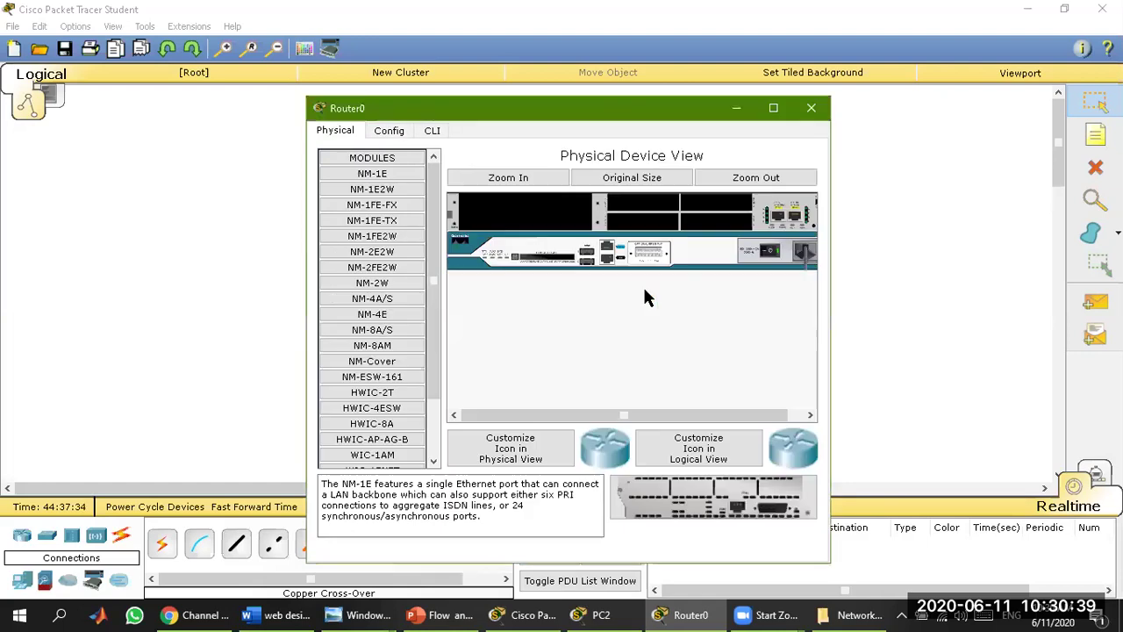
Open the router's command line, answer no to the configuration dialog and bring up the Router> prompt
click(429, 132)
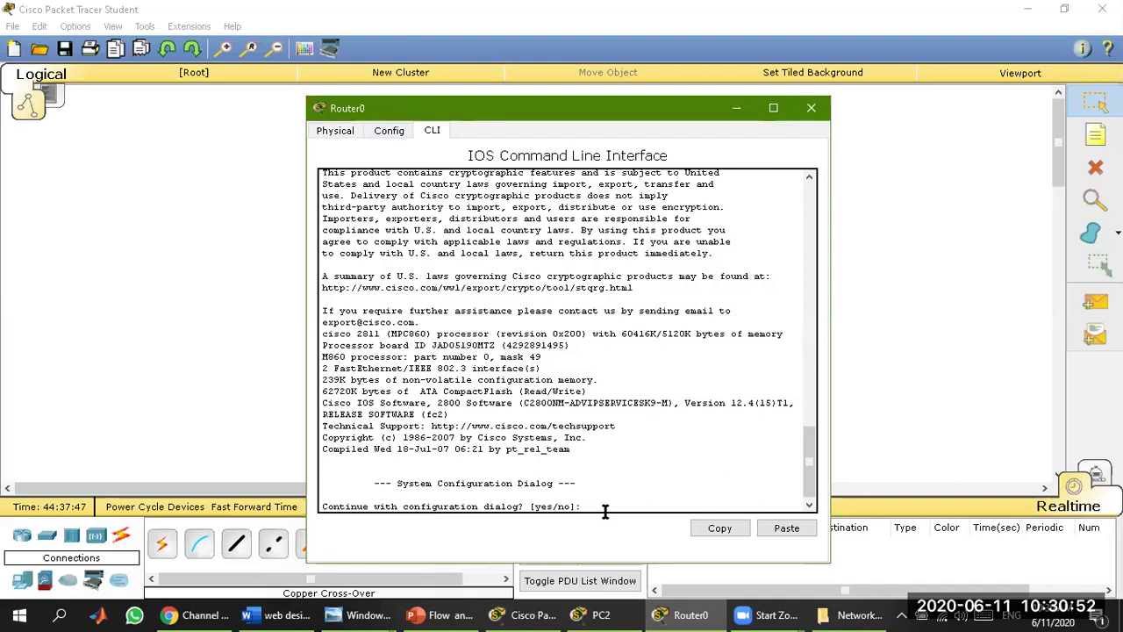
text(o)
key(Return)
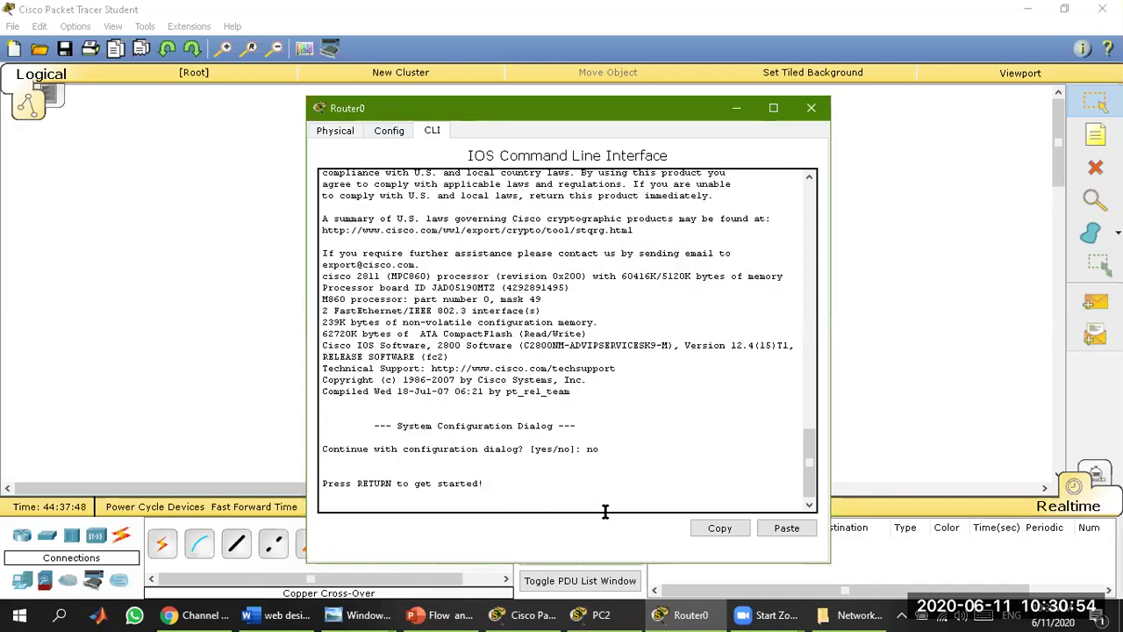
key(Return)
key(Return)
key(Return)
key(Return)
key(Return)
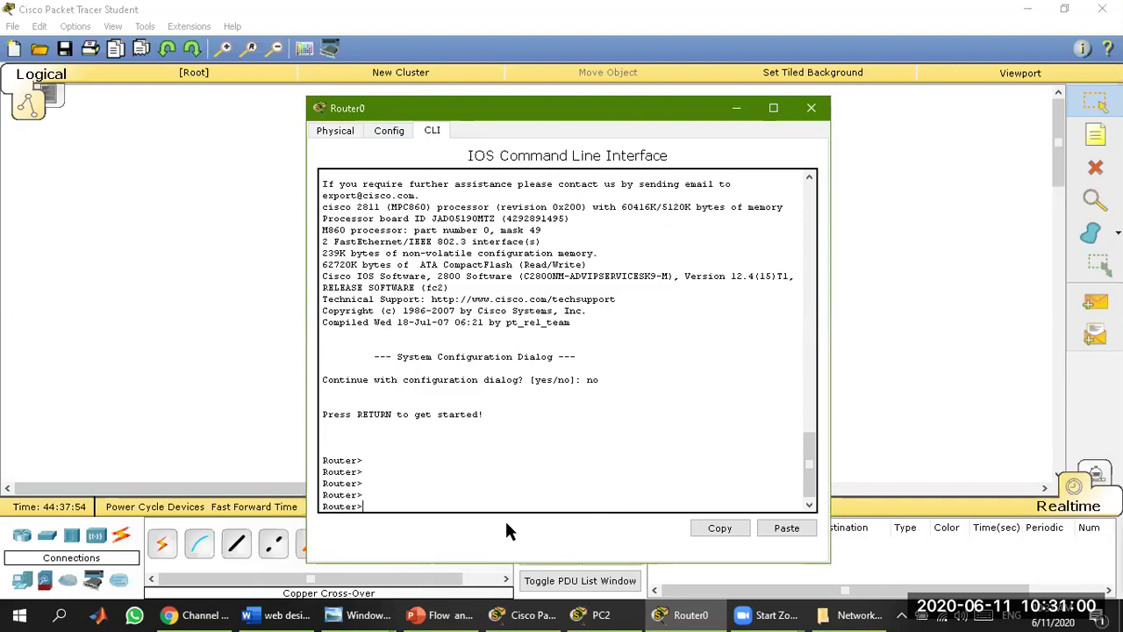
drag(323, 458, 365, 506)
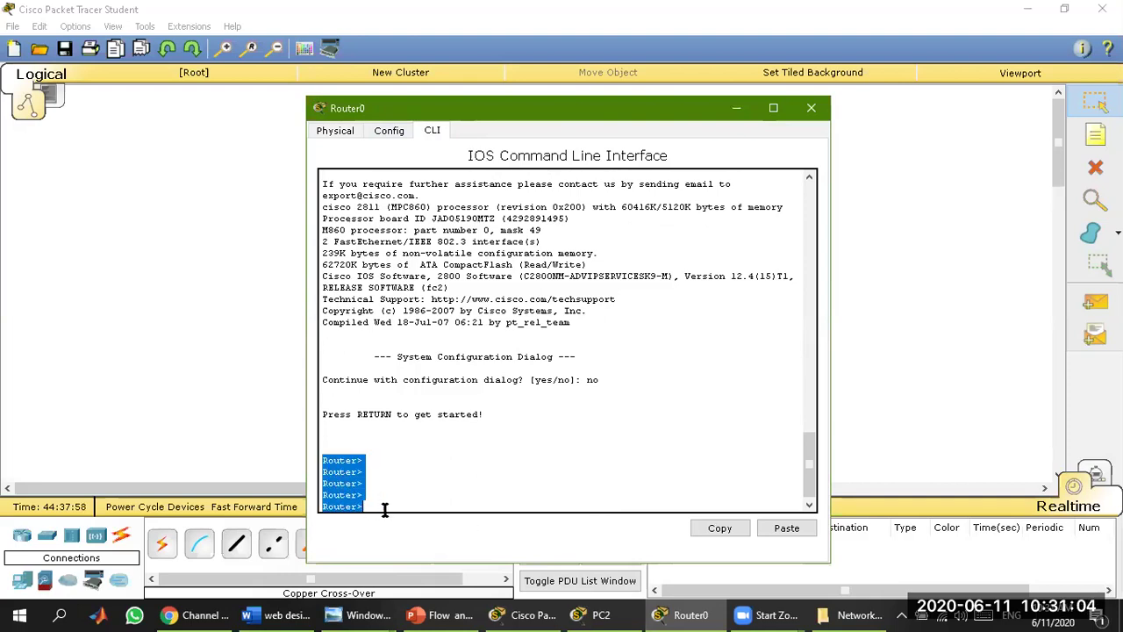
click(384, 509)
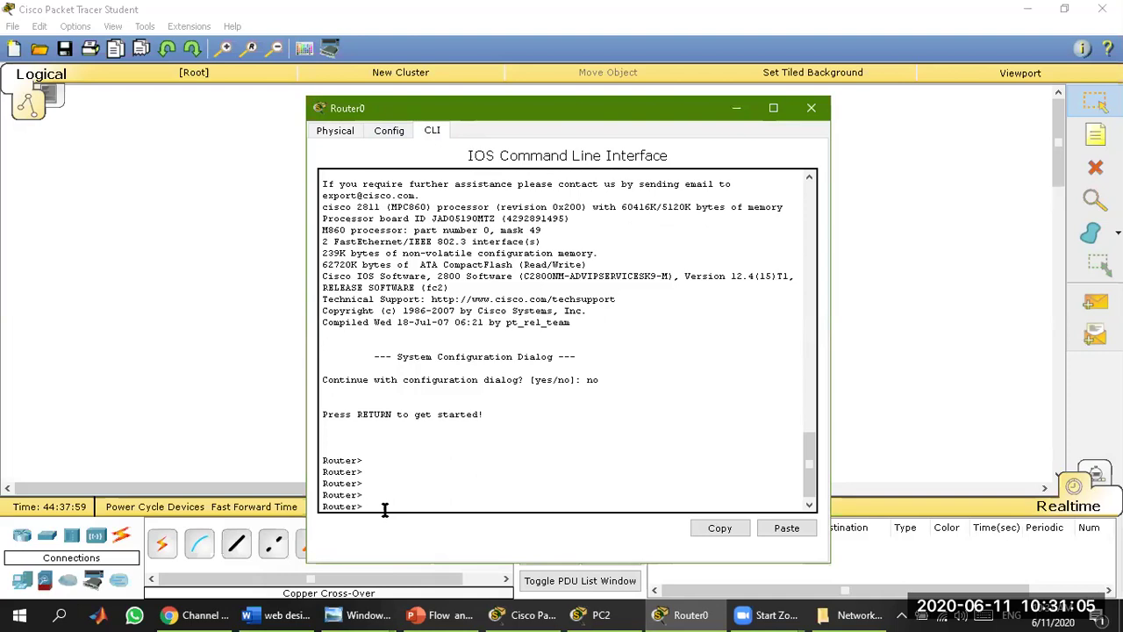
Review the router's physical device view and global configuration settings, and return to its command line
click(341, 131)
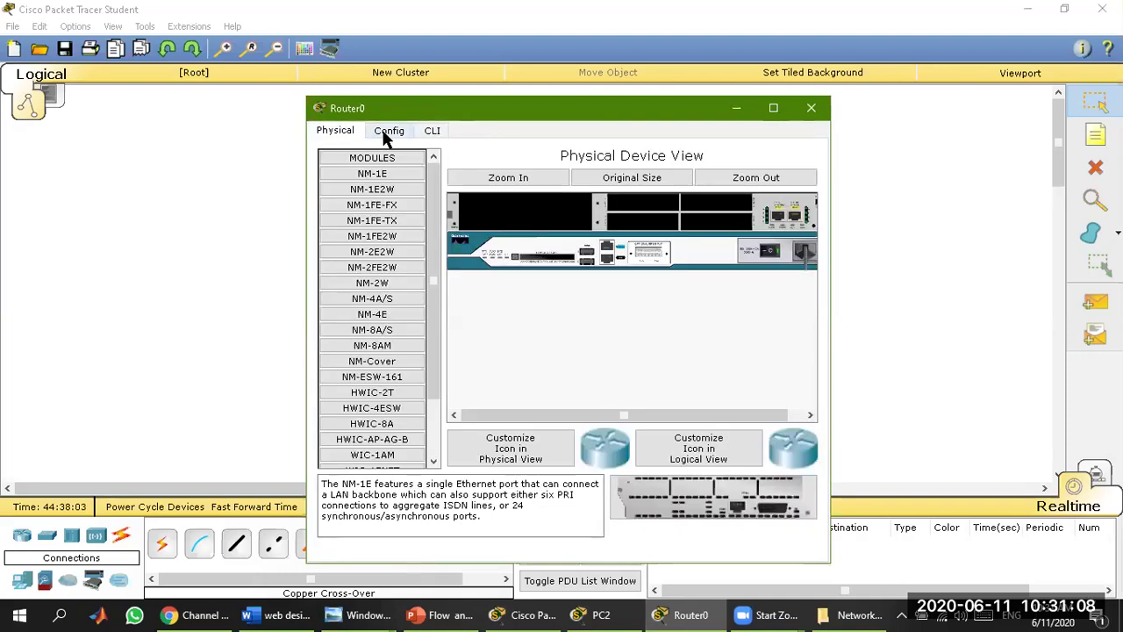
click(380, 133)
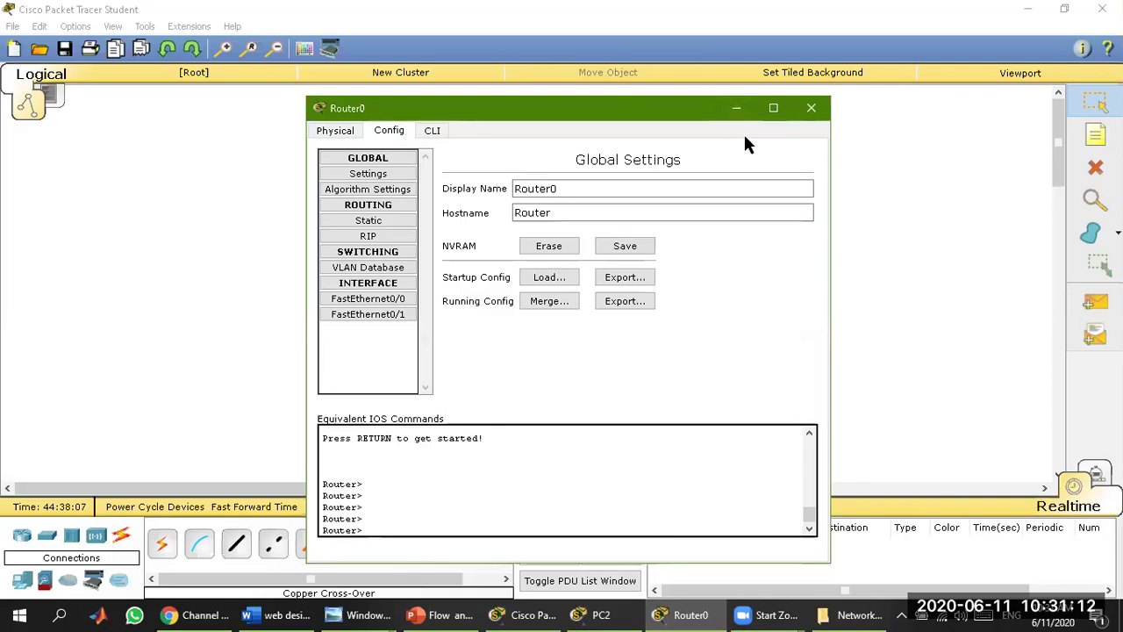
click(429, 133)
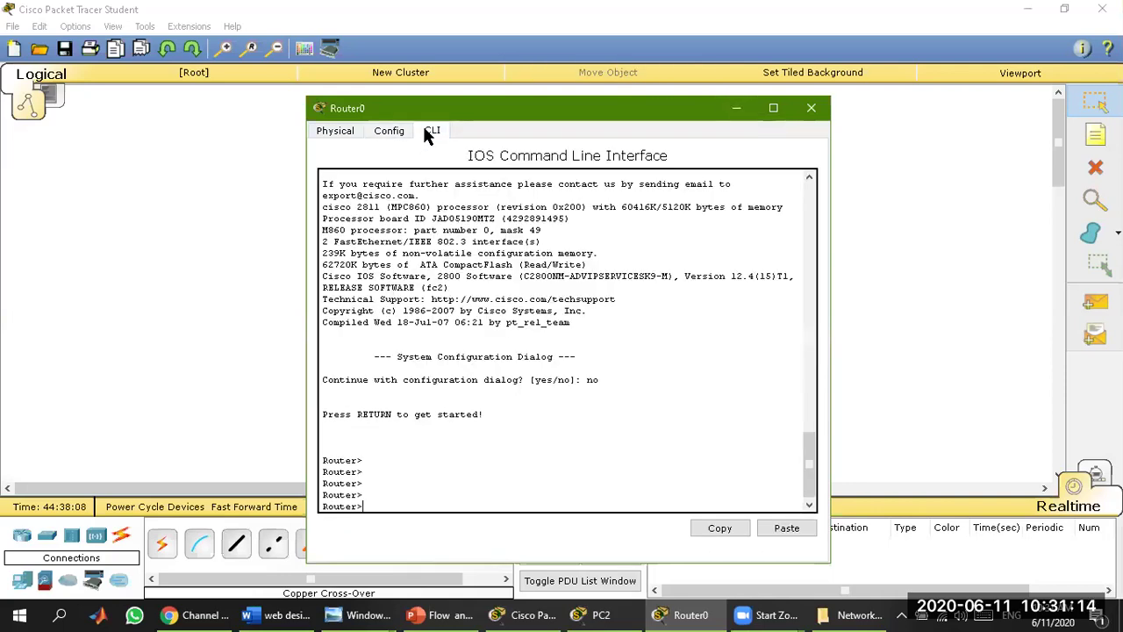
Minimize the router's window and set the CLI font size to 16 in the program preferences
click(737, 108)
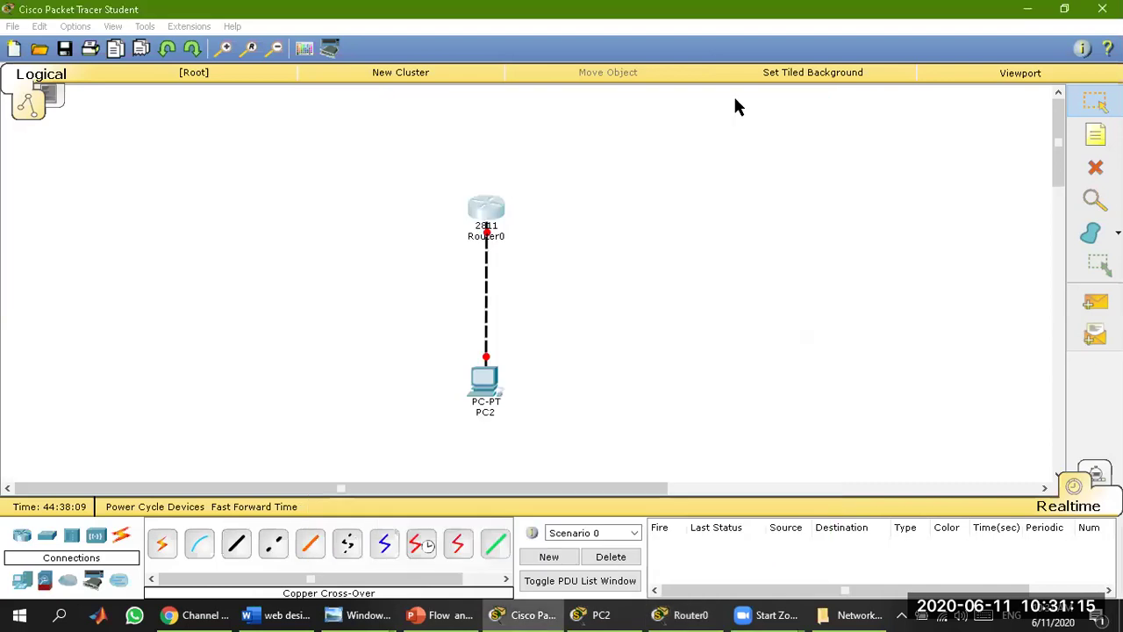
click(145, 27)
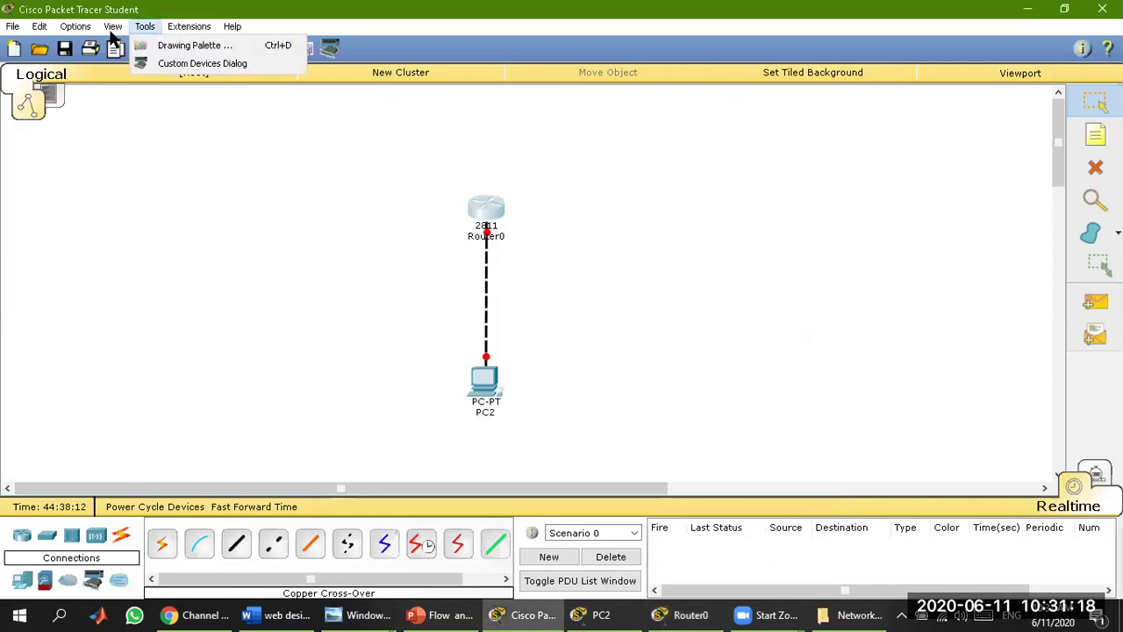
mouse_move(86, 35)
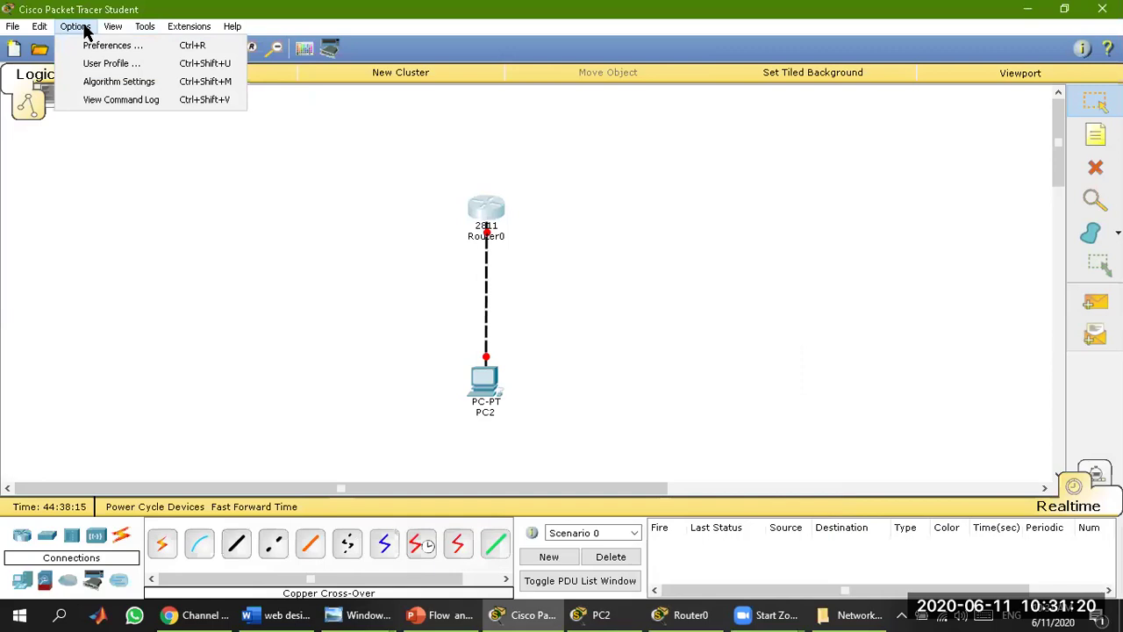
click(104, 48)
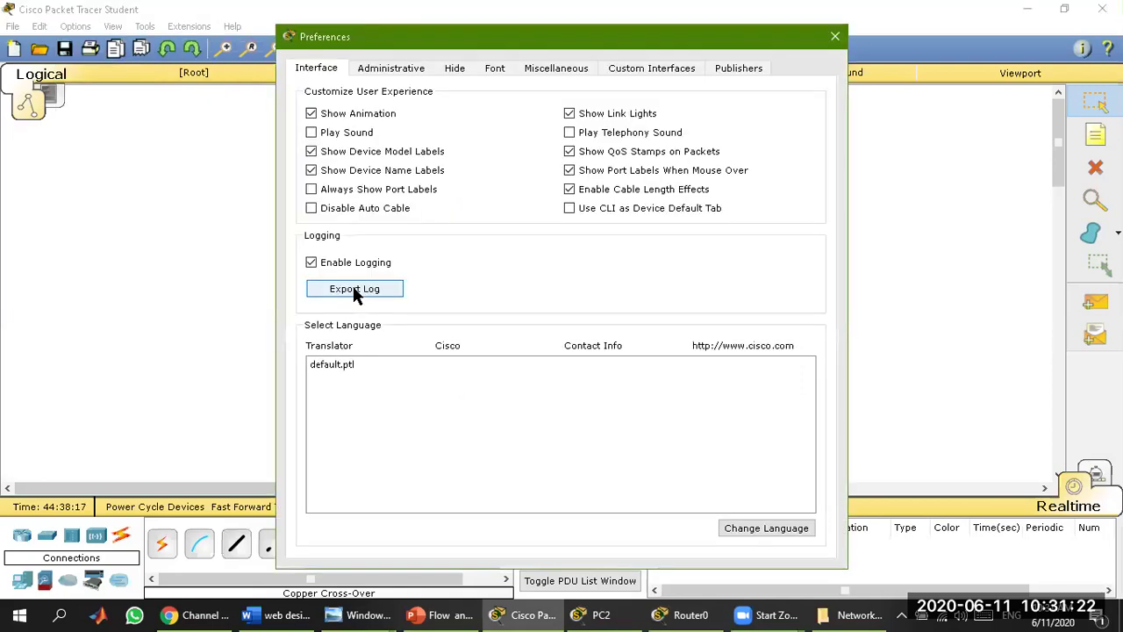
click(488, 70)
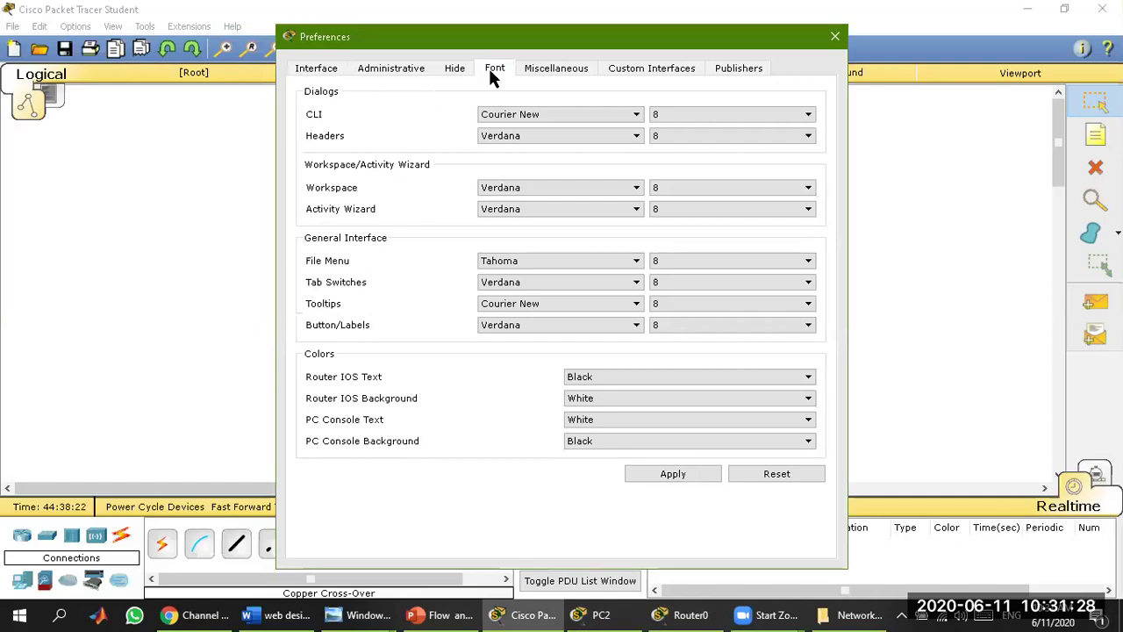
click(663, 117)
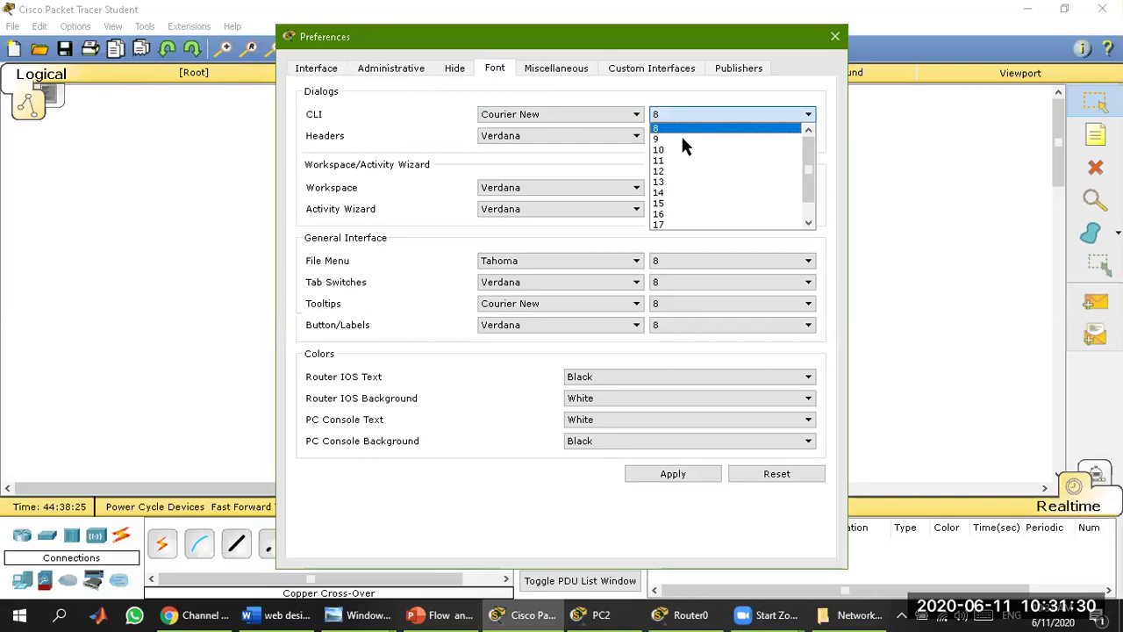
click(682, 215)
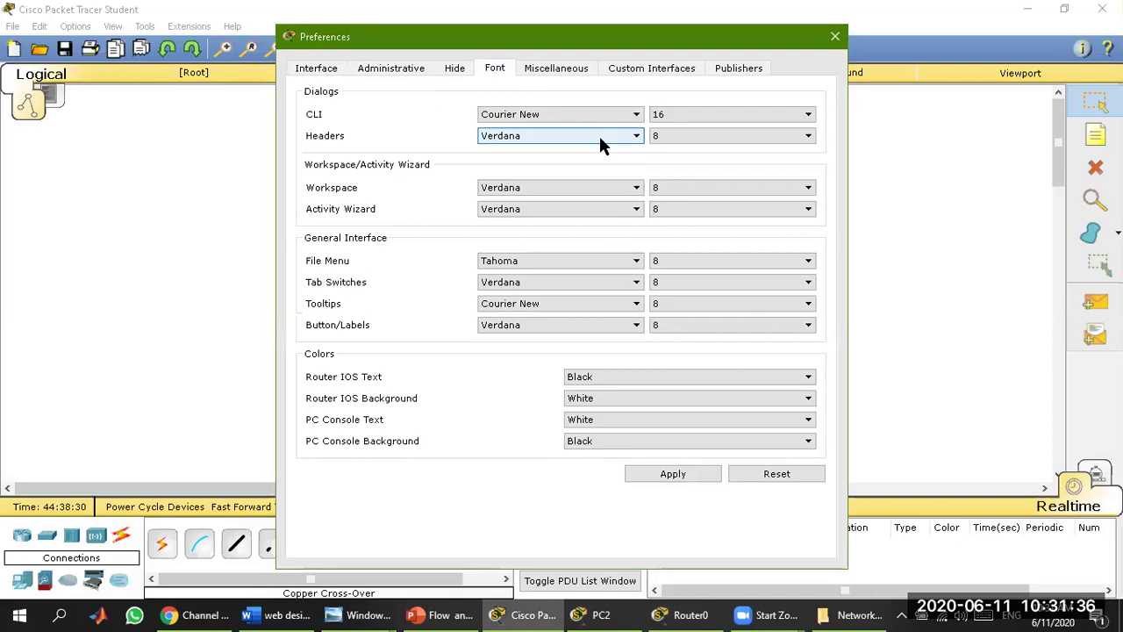
Set the Workspace font size to 13, keeping the Verdana typeface
click(601, 182)
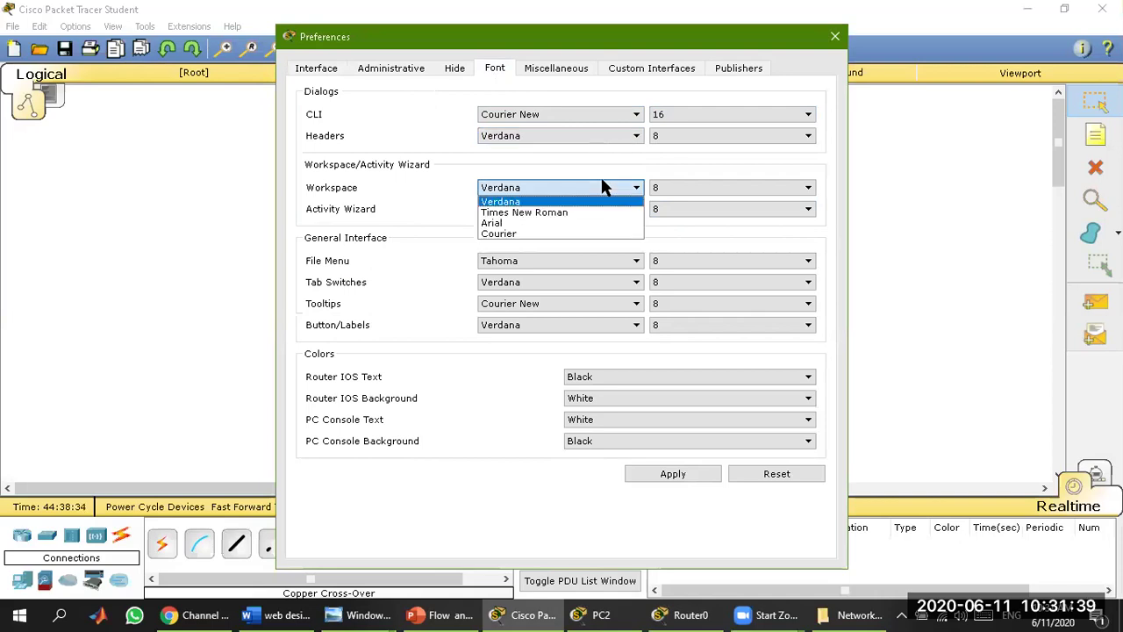
click(682, 187)
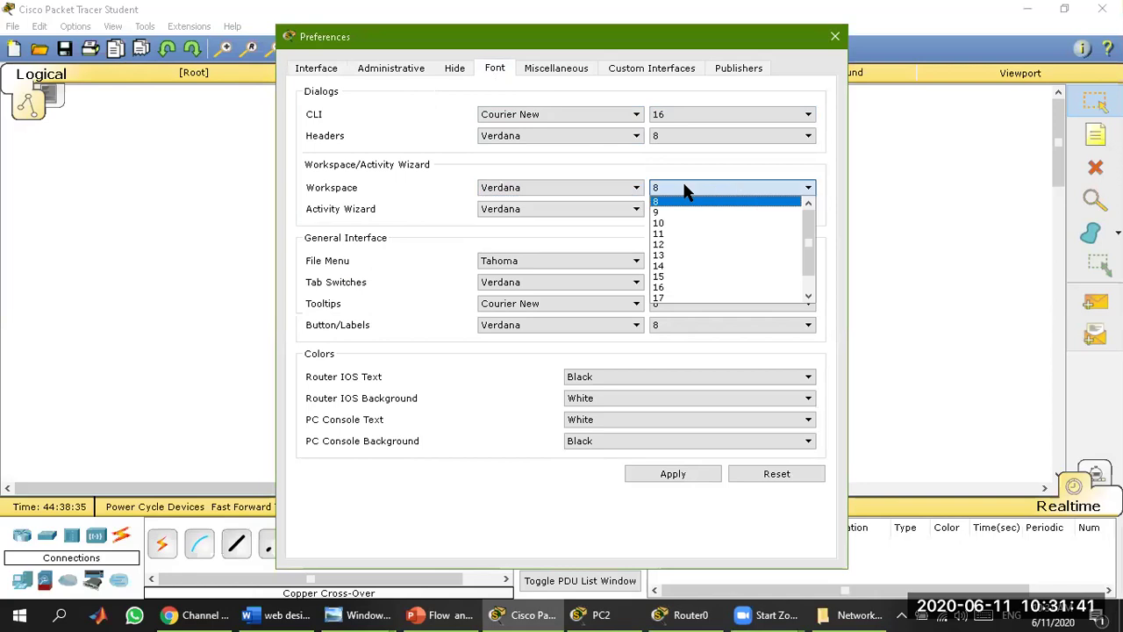
click(664, 253)
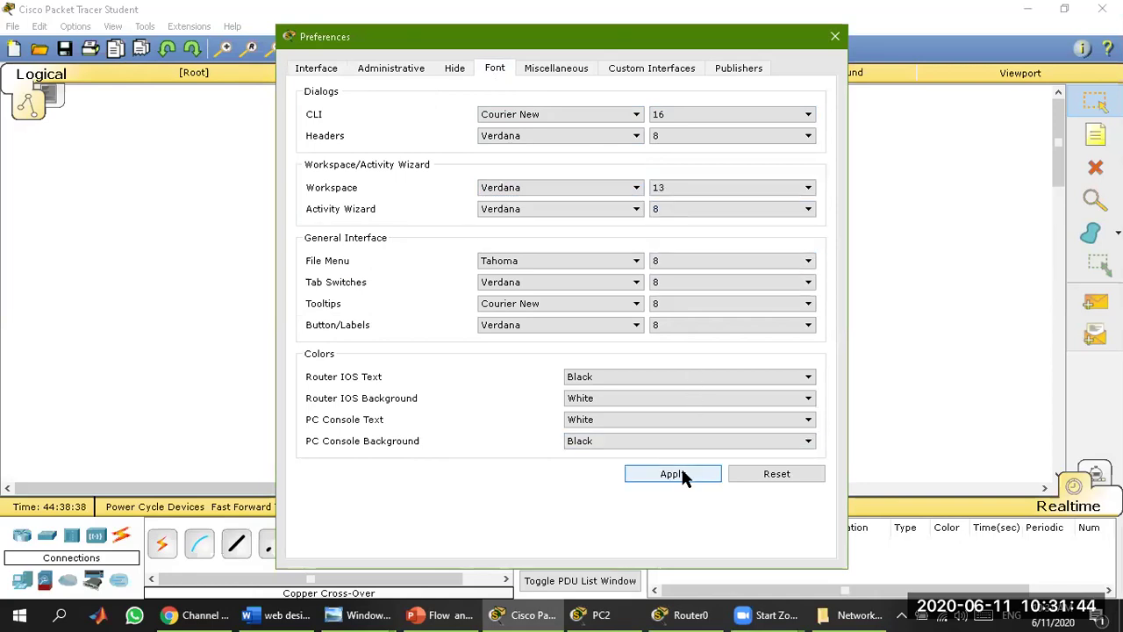